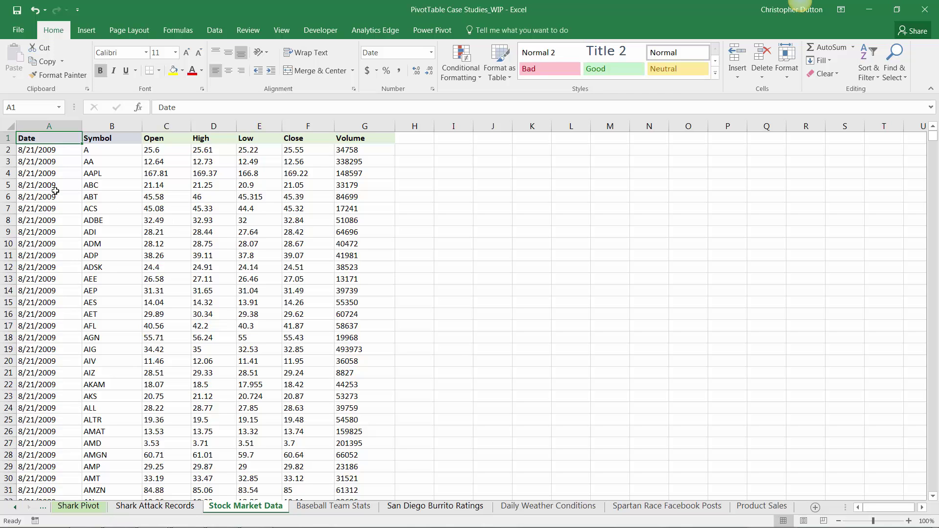
Step: Select the stock data range A1:G29441, from the header row down to the last record
{"action": "key", "text": "ctrl+shift+Right"}
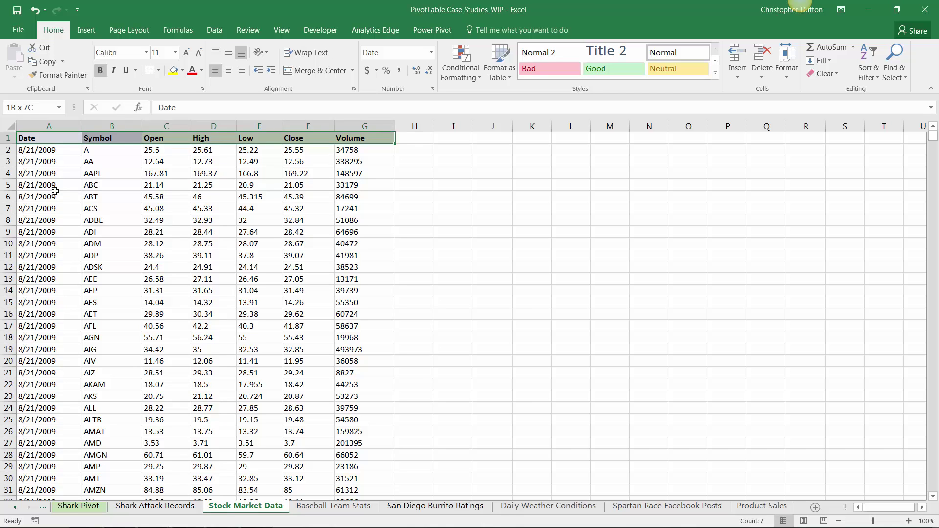
{"action": "key", "text": "ctrl+shift+Down"}
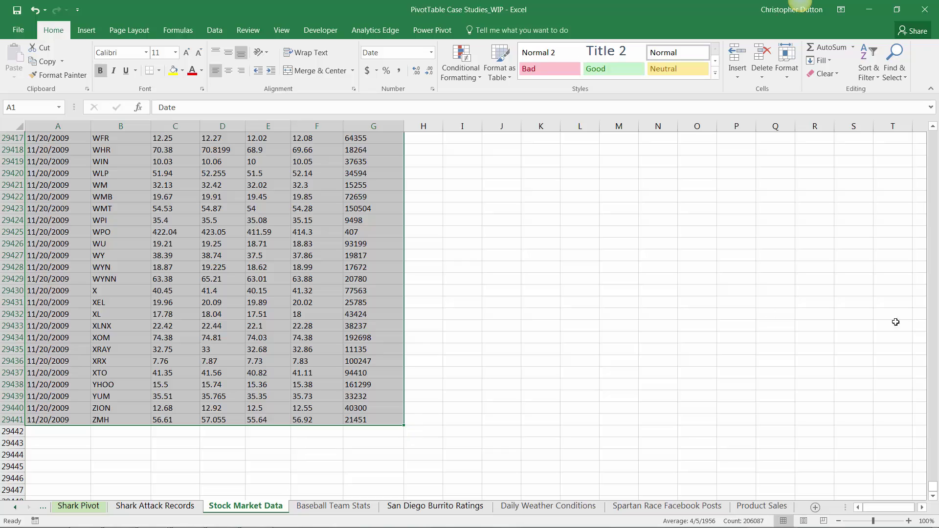
Step: Select columns A through G, then scroll to the bottom of the data and back to the top
{"action": "left_click_drag", "start_coordinate": [933, 489], "coordinate": [915, 116]}
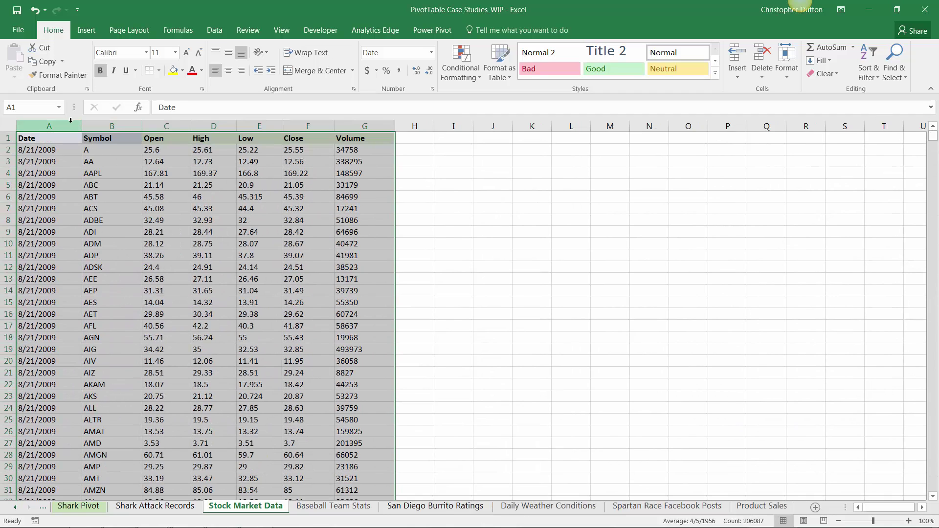
{"action": "left_click_drag", "start_coordinate": [49, 121], "coordinate": [365, 123]}
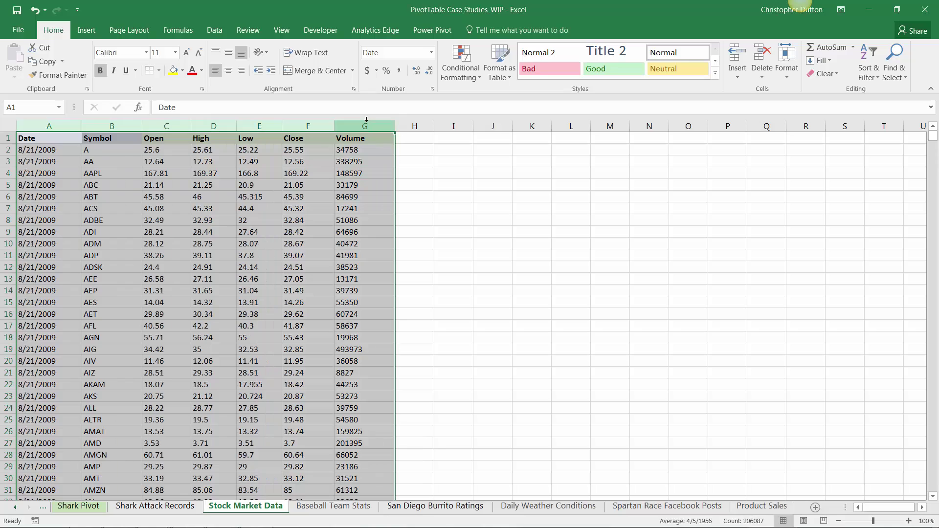
{"action": "left_click_drag", "start_coordinate": [933, 138], "coordinate": [934, 487]}
{"action": "scroll", "coordinate": [324, 391], "scroll_direction": "down", "scroll_amount": 2}
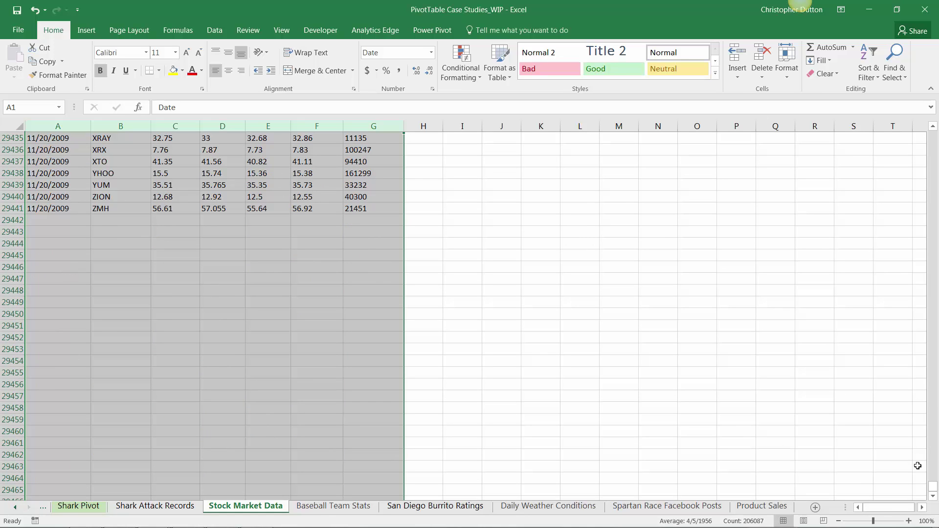
{"action": "left_click_drag", "start_coordinate": [933, 486], "coordinate": [909, 112]}
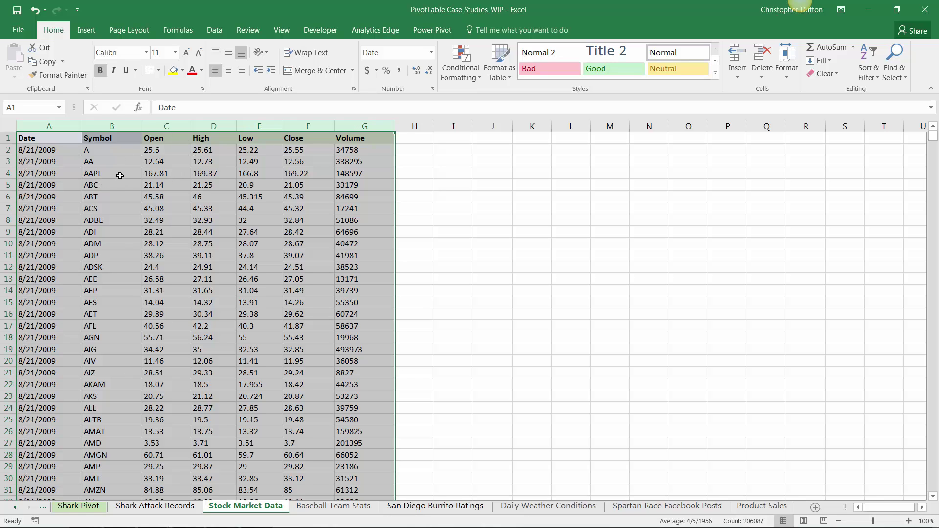
Step: Convert A1:G29441 into a table with headers and apply a light green banded style
{"action": "left_click", "coordinate": [307, 185]}
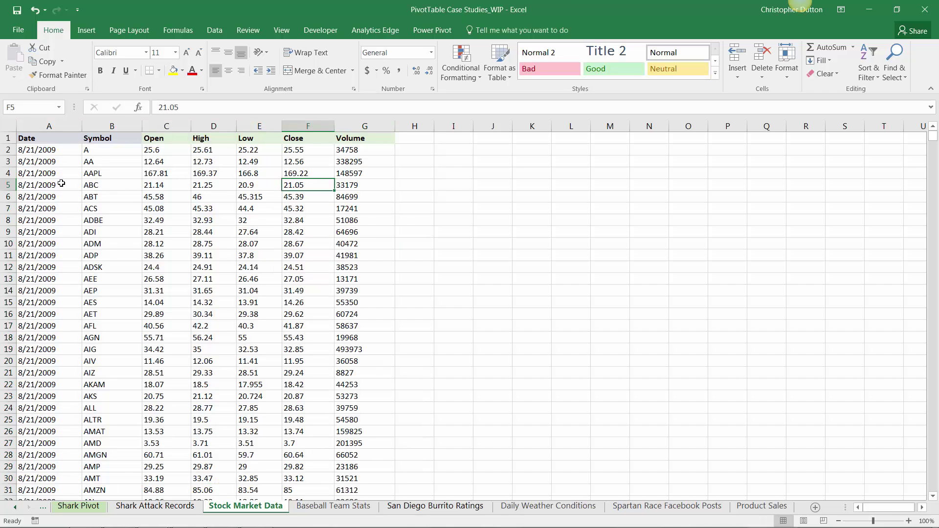
{"action": "left_click", "coordinate": [61, 184]}
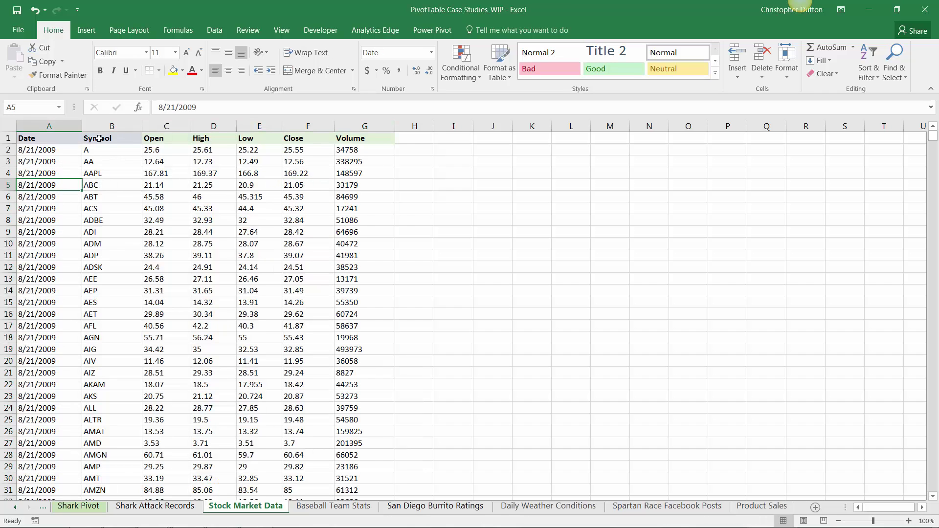
{"action": "left_click", "coordinate": [86, 30]}
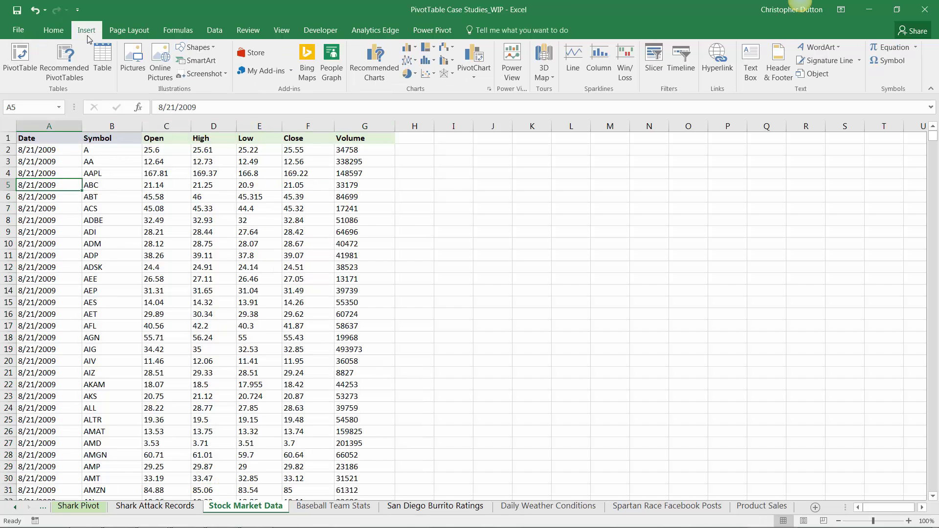
{"action": "left_click", "coordinate": [102, 60]}
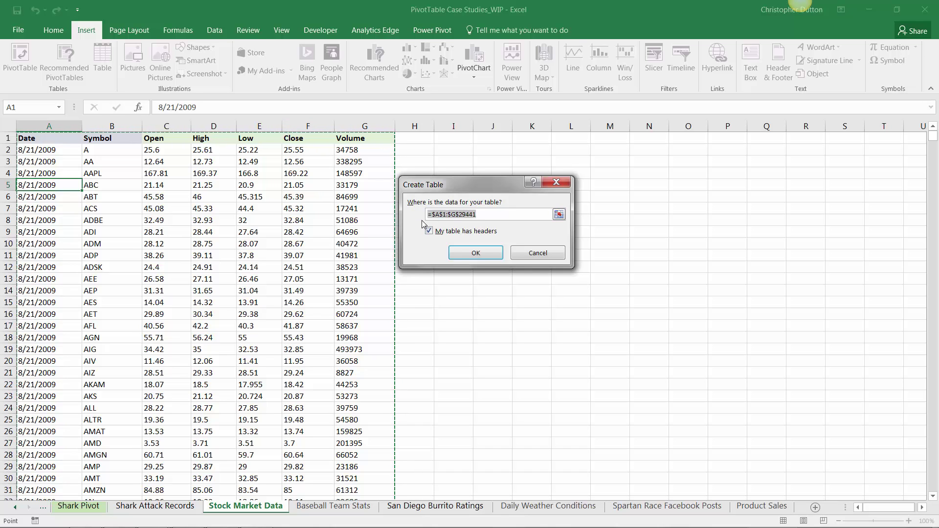
{"action": "left_click", "coordinate": [476, 256]}
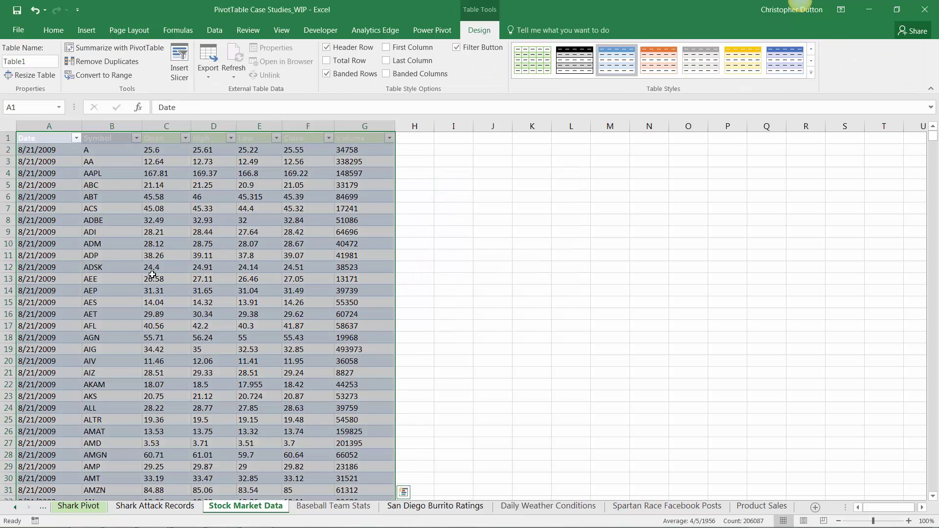
{"action": "left_click", "coordinate": [538, 69]}
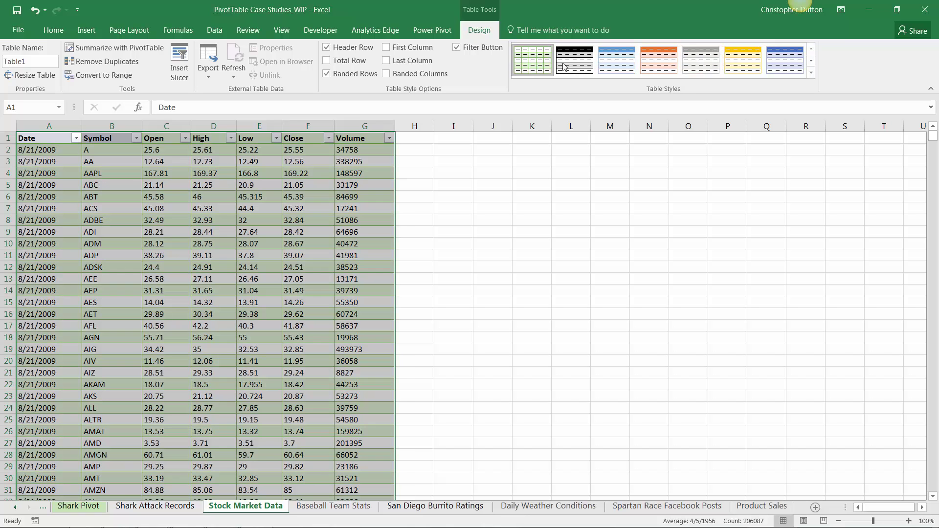
{"action": "left_click", "coordinate": [116, 176]}
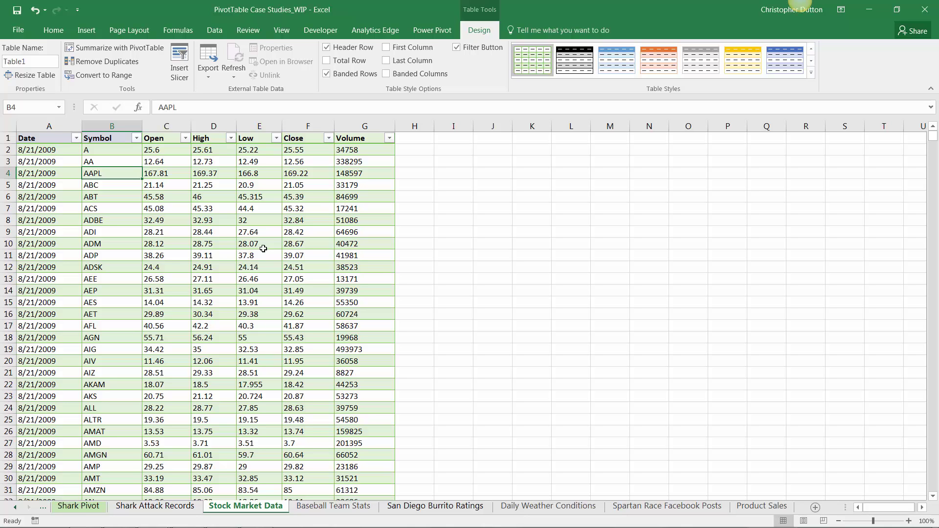
Step: Insert an empty PivotTable from the stock table on a new worksheet
{"action": "left_click", "coordinate": [87, 30]}
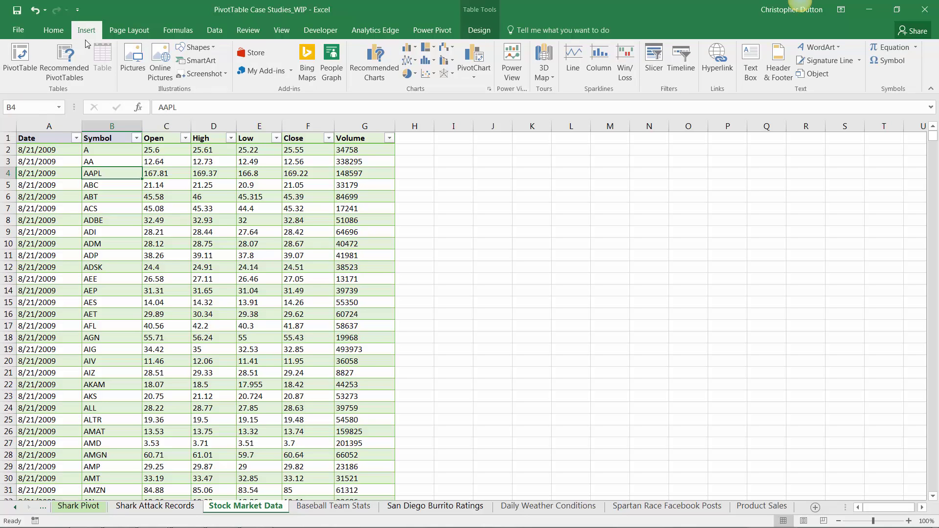
{"action": "left_click", "coordinate": [20, 58]}
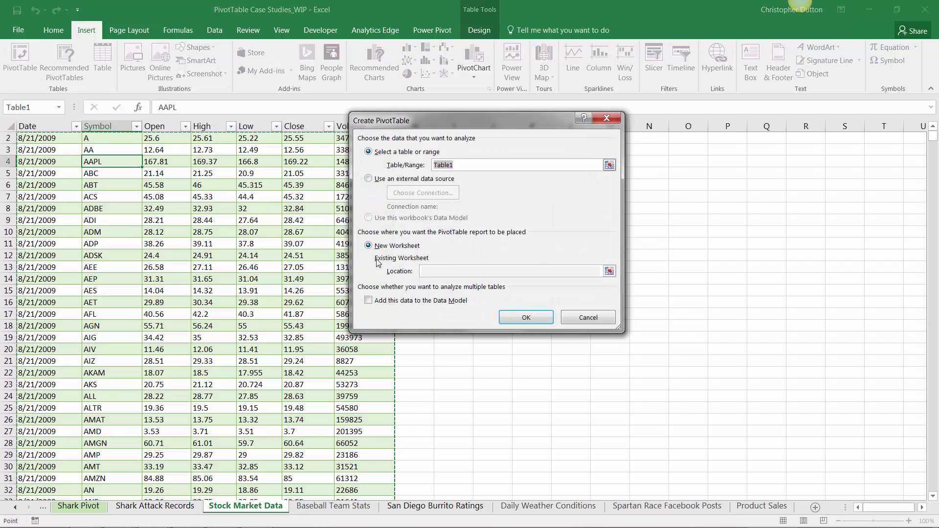
{"action": "left_click", "coordinate": [526, 318]}
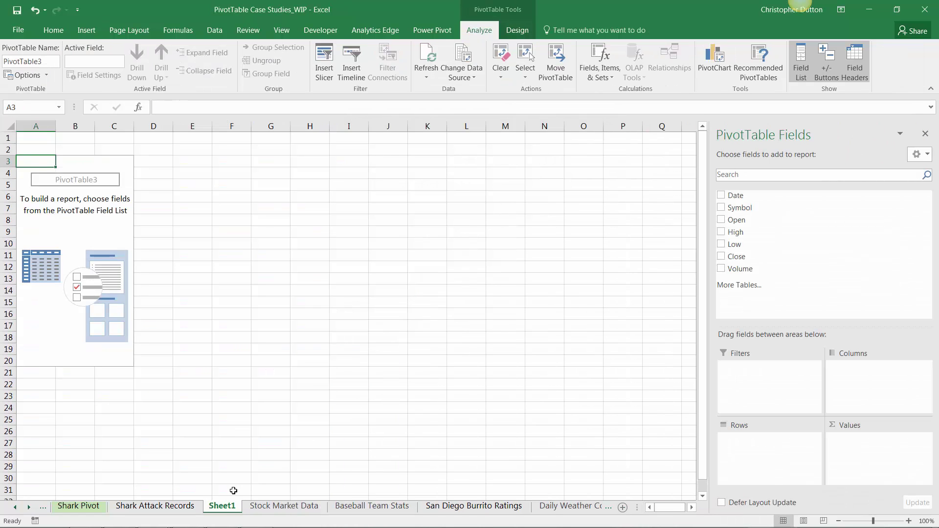
Step: Rename the new sheet 'Stock Pivot' and give its tab a light green colour
{"action": "double_click", "coordinate": [225, 507]}
{"action": "type", "text": "S"}
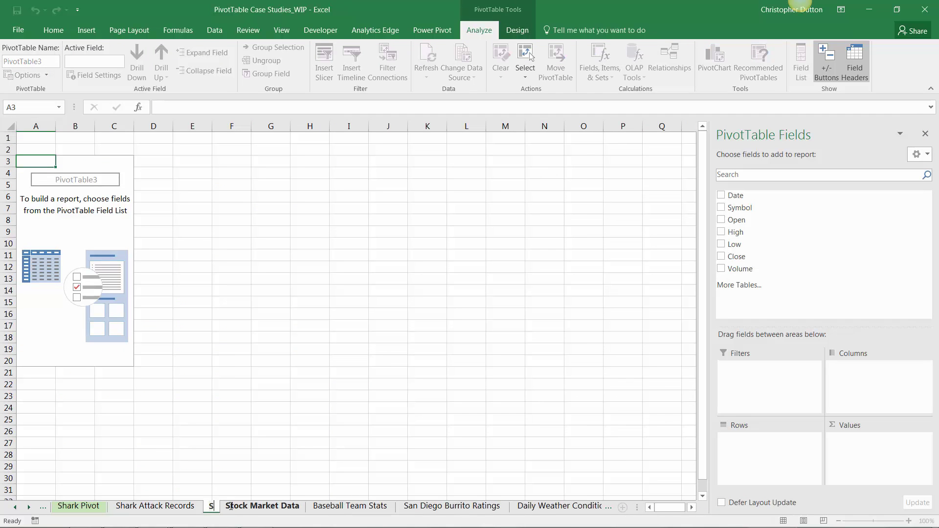
{"action": "type", "text": "tock Pivot"}
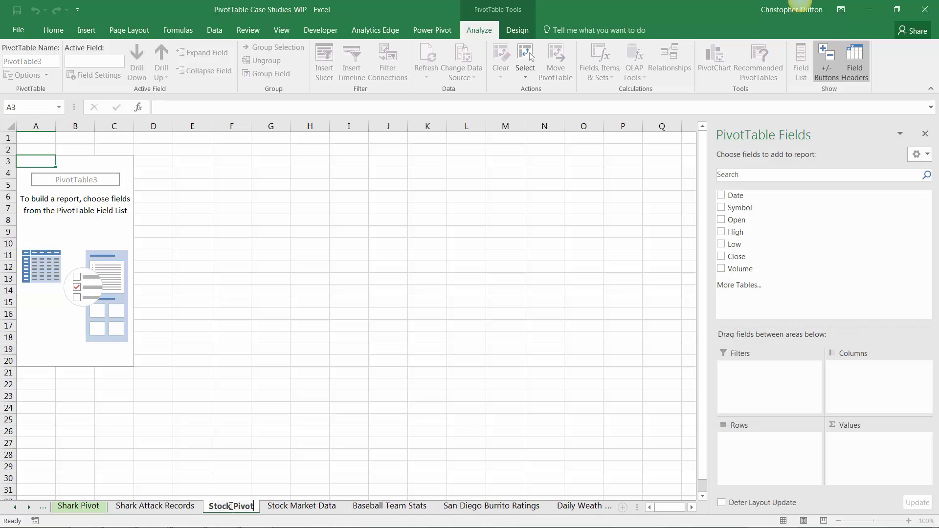
{"action": "left_click", "coordinate": [275, 509]}
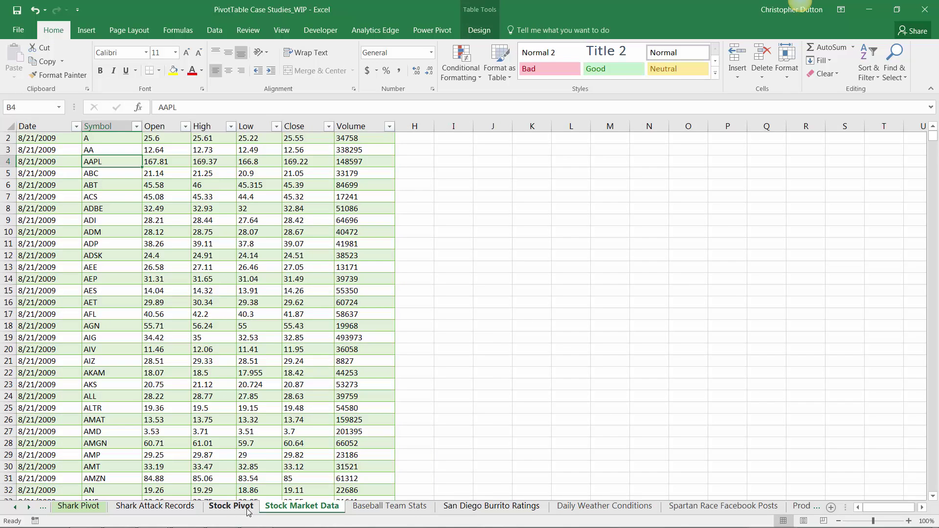
{"action": "right_click", "coordinate": [247, 510]}
{"action": "mouse_move", "coordinate": [287, 457]}
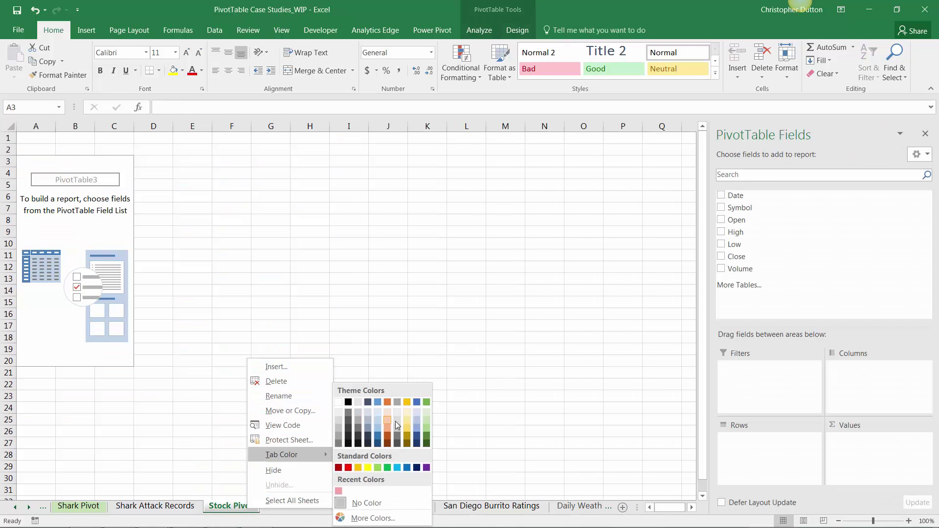
{"action": "left_click", "coordinate": [427, 422]}
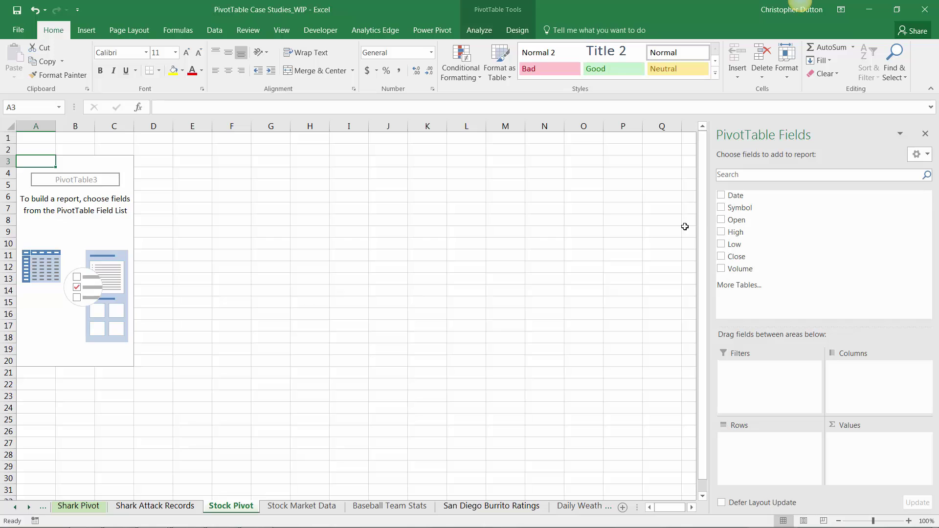
Step: Add Date to the pivot rows and ungroup the months into individual trading dates
{"action": "left_click_drag", "start_coordinate": [741, 197], "coordinate": [777, 452]}
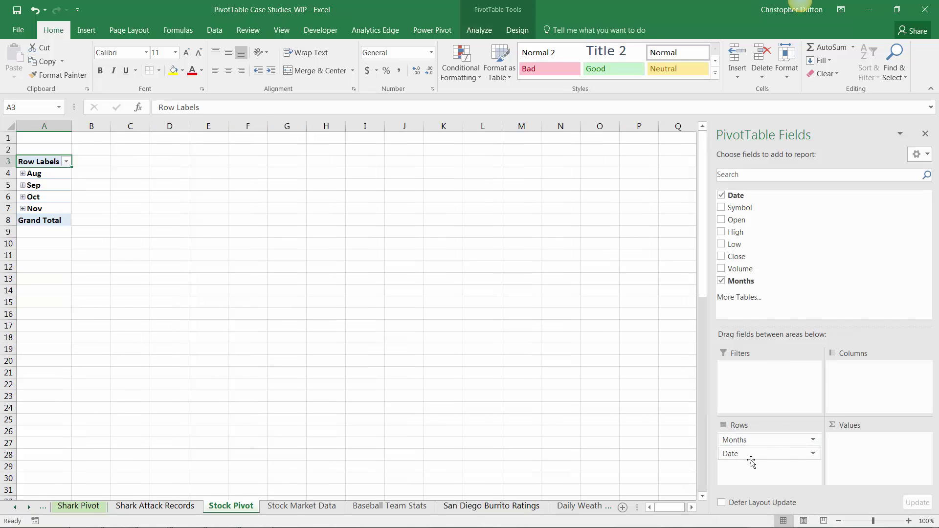
{"action": "left_click", "coordinate": [33, 175]}
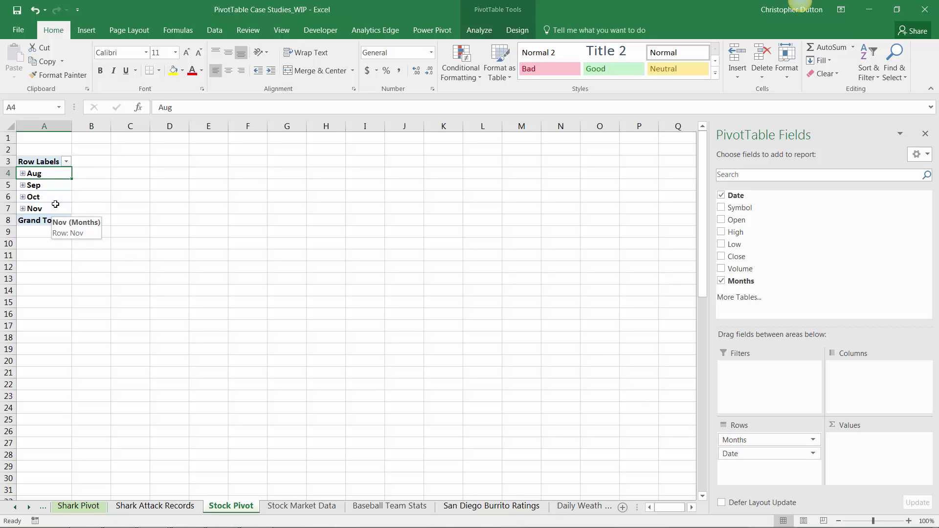
{"action": "left_click", "coordinate": [495, 12]}
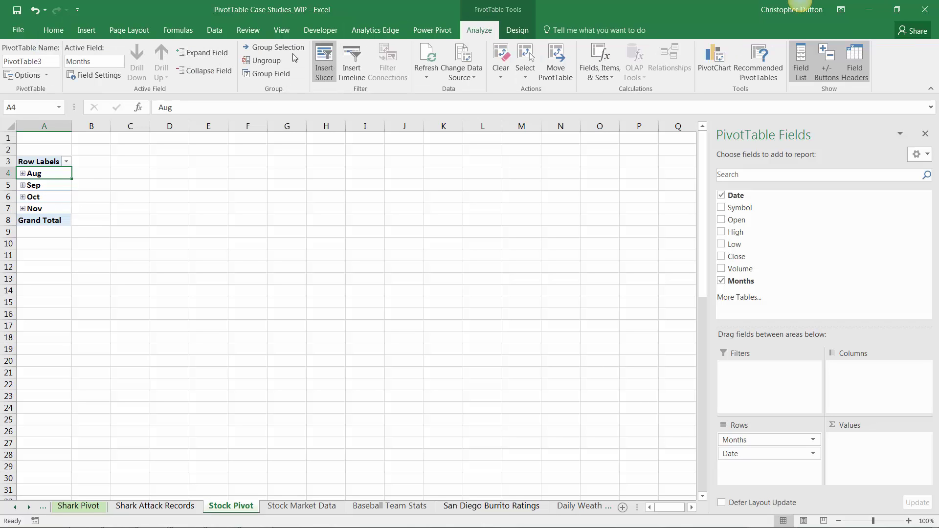
{"action": "left_click", "coordinate": [264, 61]}
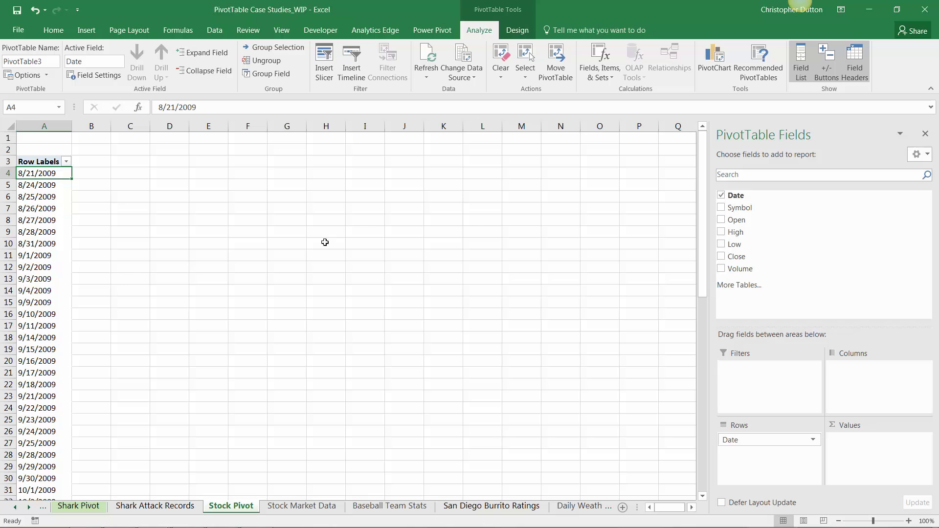
Step: Add Symbol as the pivot filter and sum Open, High, Low and Close as values
{"action": "left_click_drag", "start_coordinate": [739, 208], "coordinate": [760, 369]}
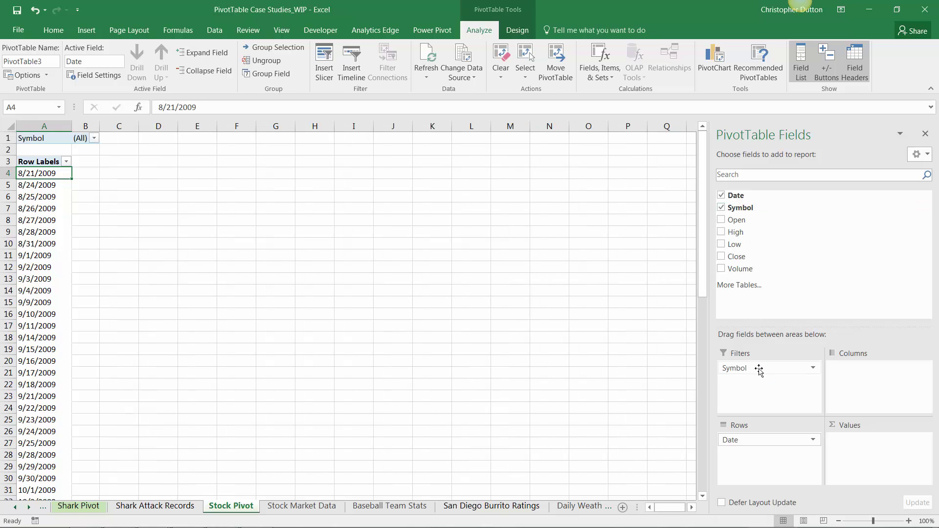
{"action": "left_click", "coordinate": [95, 139]}
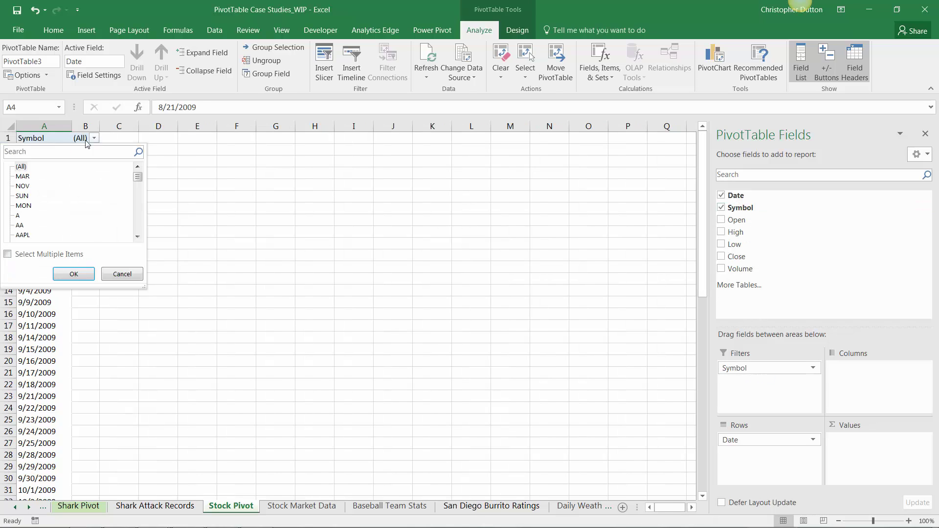
{"action": "left_click", "coordinate": [122, 275]}
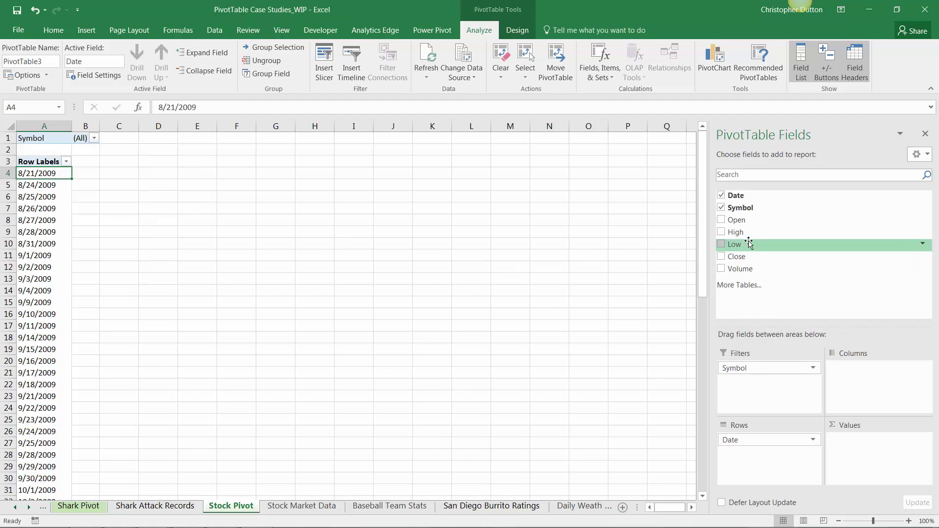
{"action": "left_click_drag", "start_coordinate": [736, 220], "coordinate": [851, 440]}
{"action": "left_click_drag", "start_coordinate": [736, 232], "coordinate": [861, 447]}
{"action": "left_click_drag", "start_coordinate": [737, 244], "coordinate": [870, 473]}
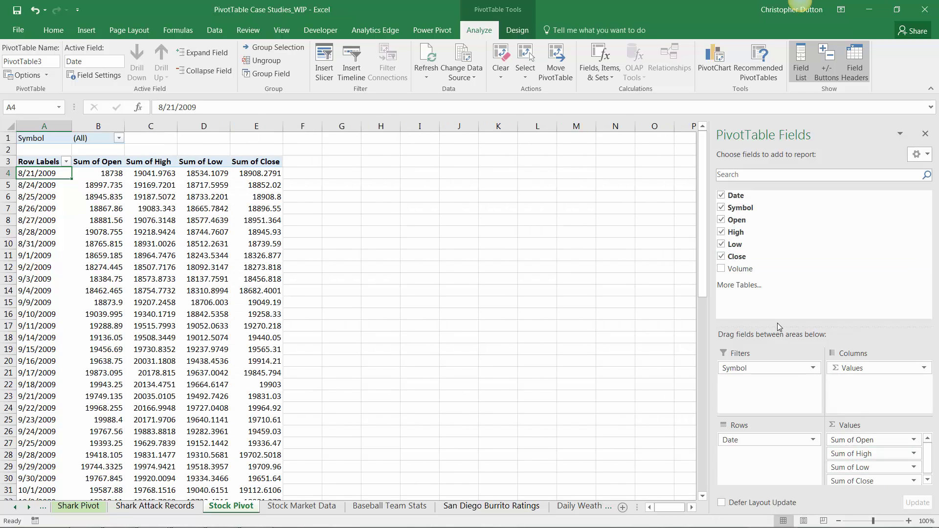
{"action": "left_click_drag", "start_coordinate": [739, 268], "coordinate": [872, 486]}
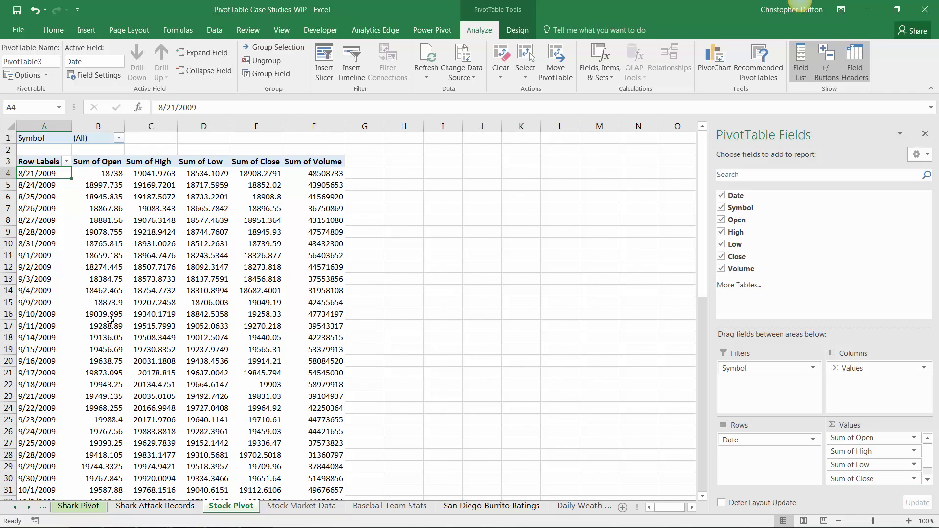
Step: Format Sum of Open and Sum of High as currency with 0 decimal places
{"action": "right_click", "coordinate": [102, 165]}
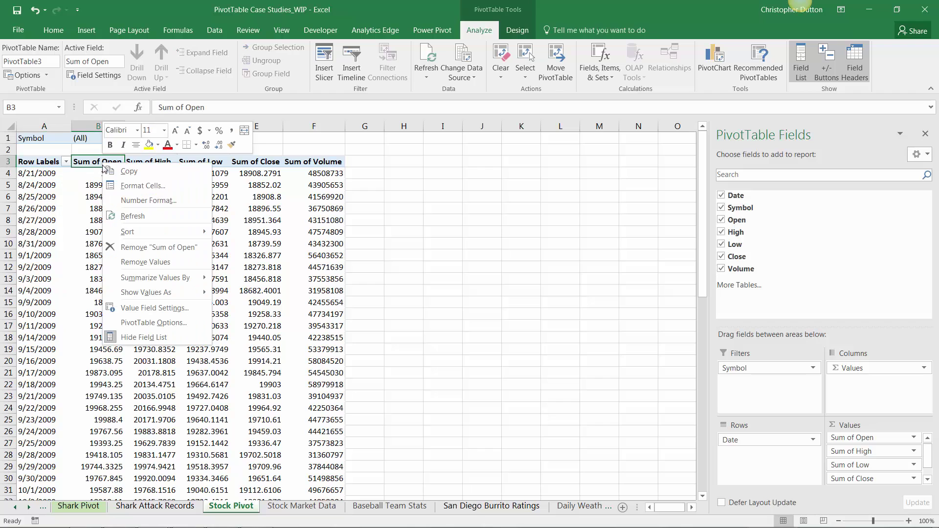
{"action": "left_click", "coordinate": [163, 206]}
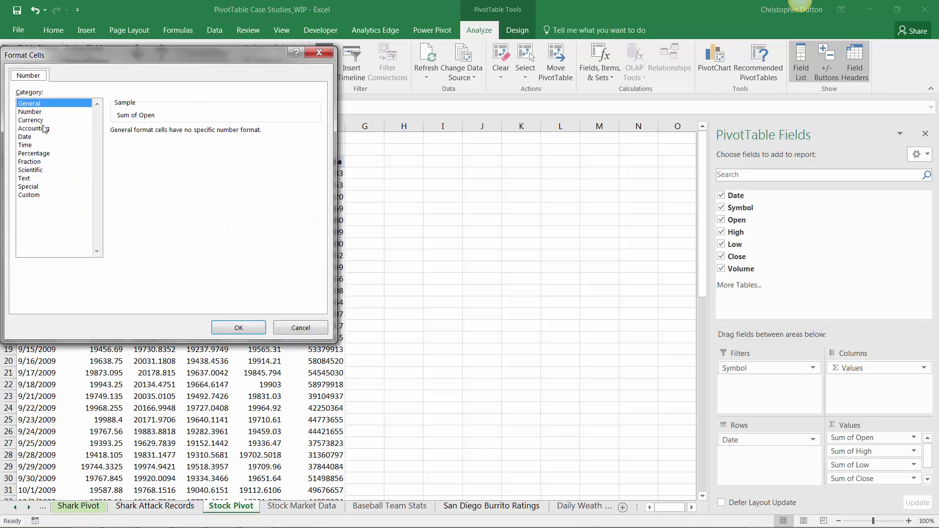
{"action": "left_click", "coordinate": [30, 120]}
{"action": "left_click", "coordinate": [197, 135]}
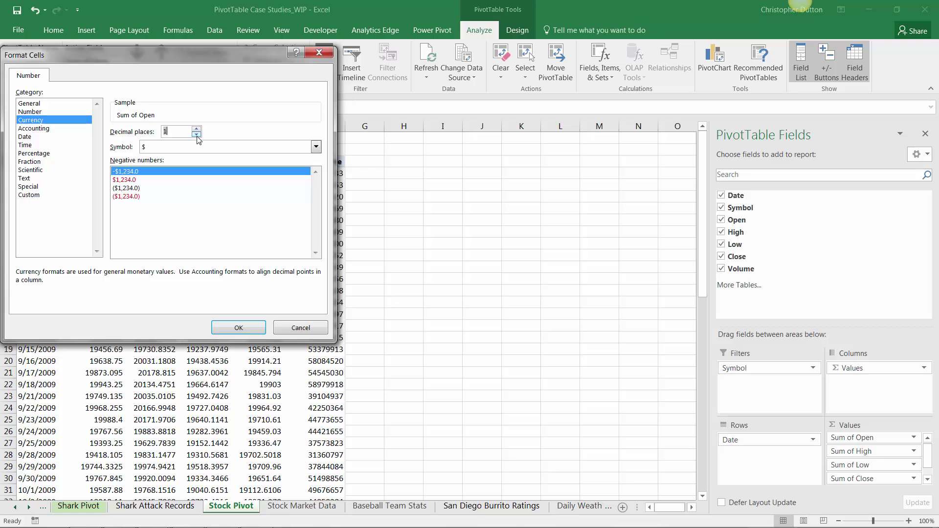
{"action": "left_click", "coordinate": [197, 135]}
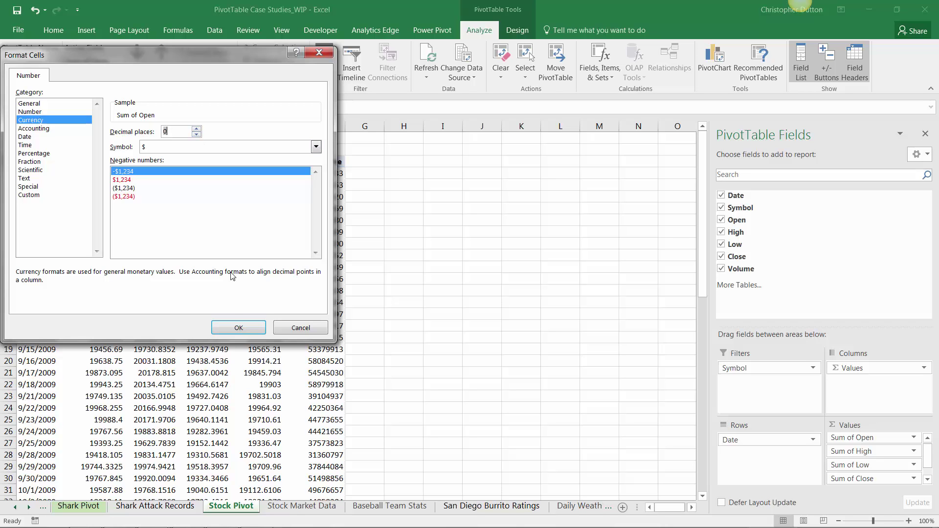
{"action": "left_click", "coordinate": [240, 327]}
{"action": "right_click", "coordinate": [163, 162]}
{"action": "left_click", "coordinate": [200, 198]}
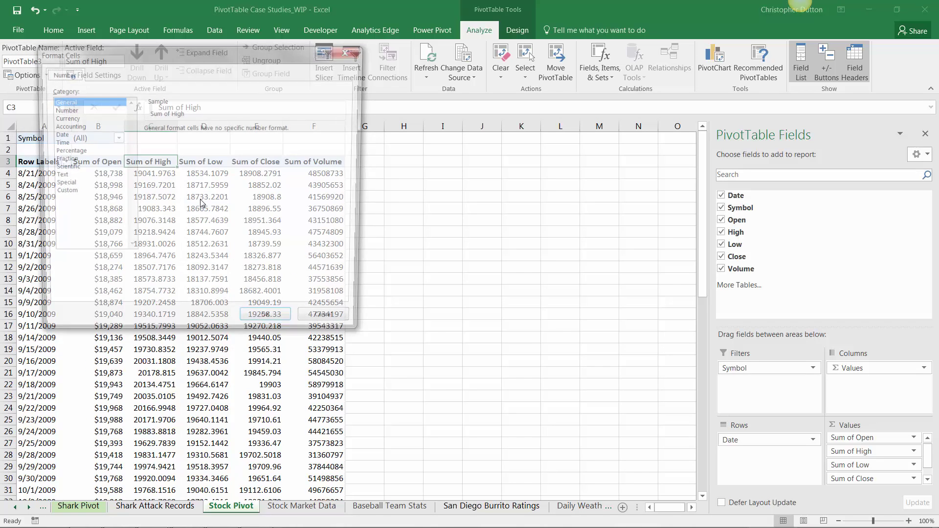
{"action": "left_click", "coordinate": [62, 118]}
{"action": "left_click", "coordinate": [228, 132]}
{"action": "left_click", "coordinate": [227, 132]}
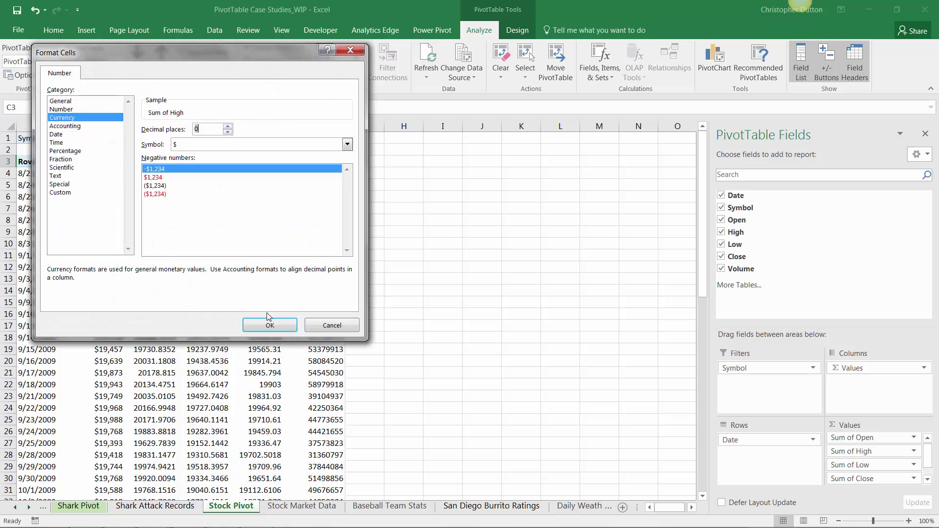
{"action": "left_click", "coordinate": [270, 325]}
Step: Format Sum of Low and Sum of Close as currency with 0 decimal places
{"action": "right_click", "coordinate": [217, 165]}
{"action": "left_click", "coordinate": [256, 200]}
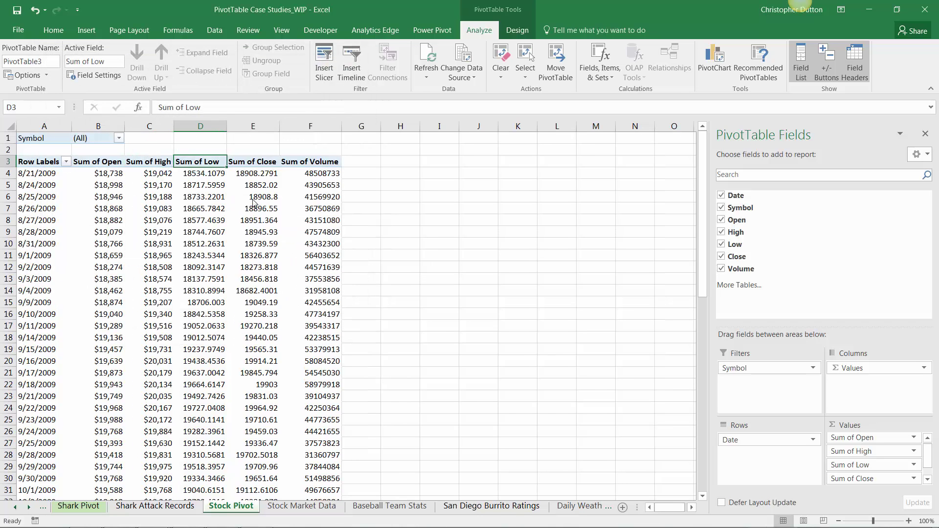
{"action": "left_click", "coordinate": [126, 119]}
{"action": "left_click", "coordinate": [285, 134]}
{"action": "left_click", "coordinate": [285, 134]}
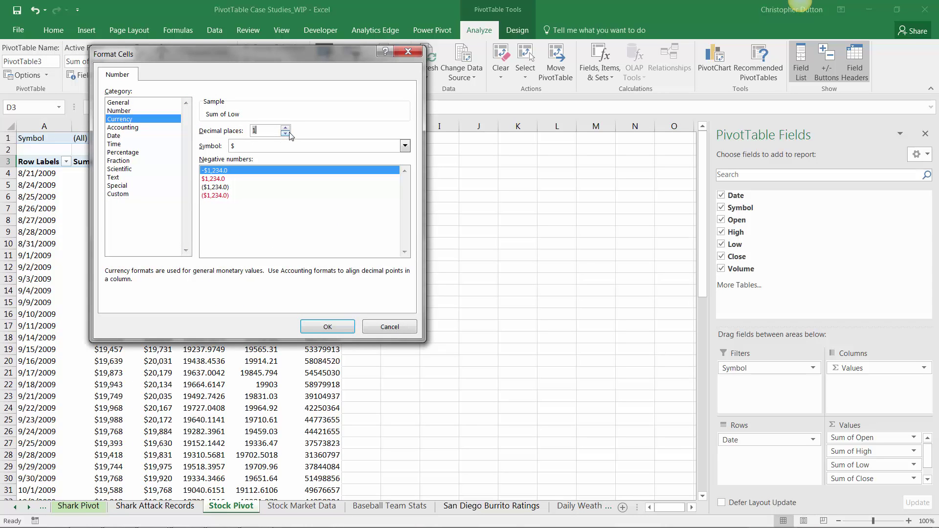
{"action": "left_click", "coordinate": [327, 327]}
{"action": "right_click", "coordinate": [262, 161]}
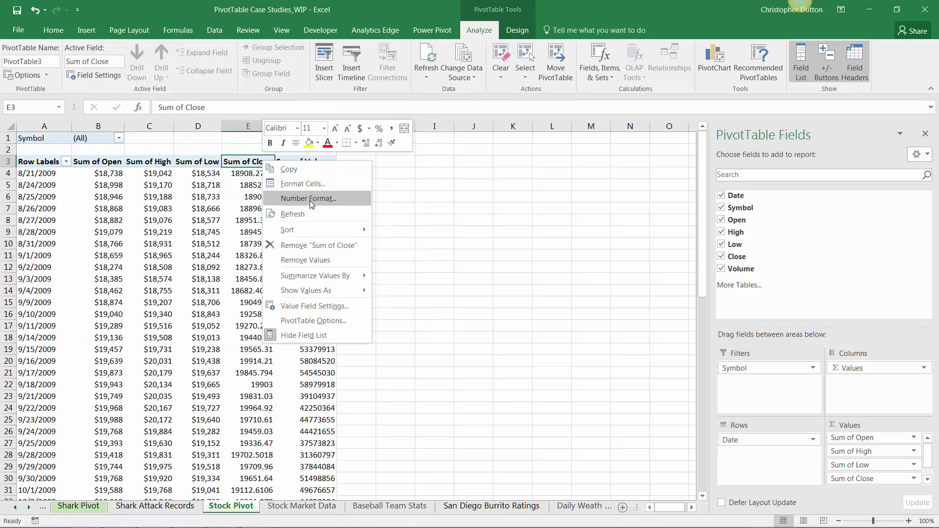
{"action": "left_click", "coordinate": [293, 201]}
{"action": "left_click", "coordinate": [194, 127]}
{"action": "left_click", "coordinate": [172, 119]}
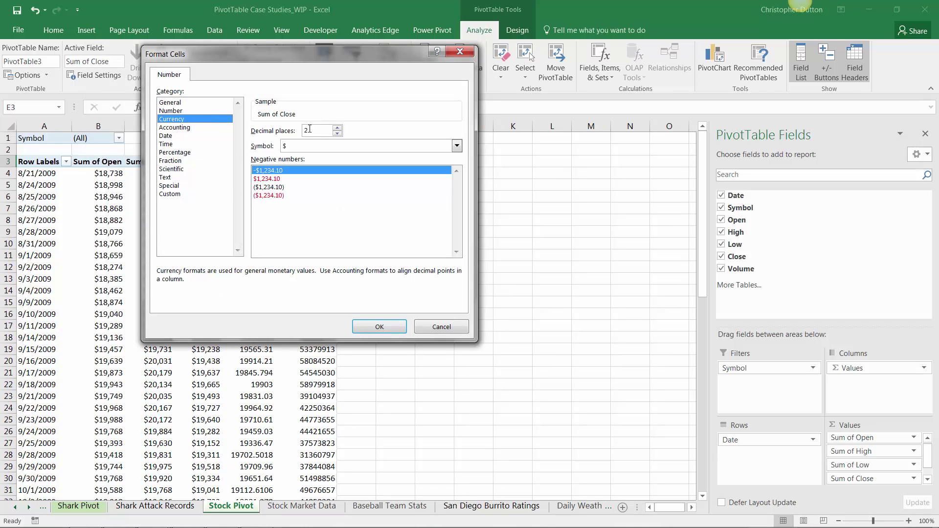
{"action": "left_click", "coordinate": [337, 134]}
{"action": "left_click", "coordinate": [337, 134]}
{"action": "left_click", "coordinate": [382, 327]}
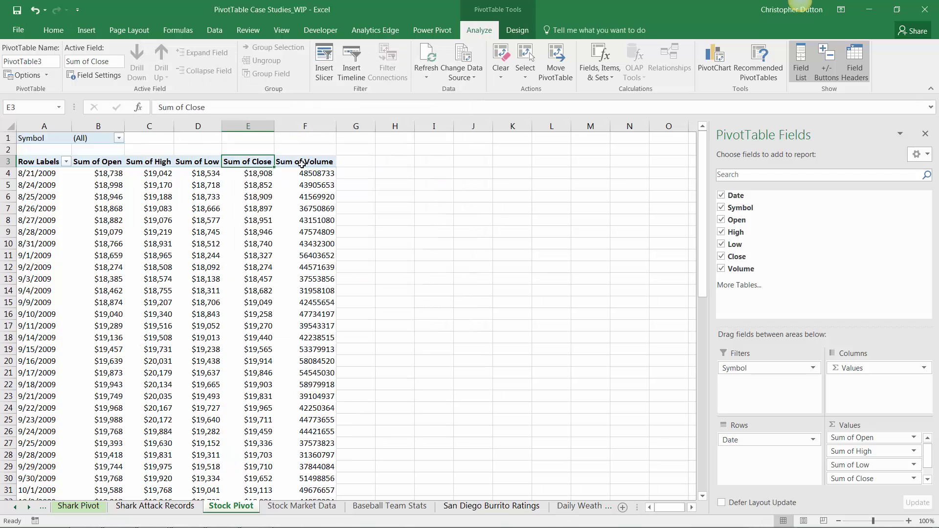
Step: Format Sum of Volume as Number with a 1000 separator and 0 decimals
{"action": "right_click", "coordinate": [304, 161]}
{"action": "left_click", "coordinate": [356, 198]}
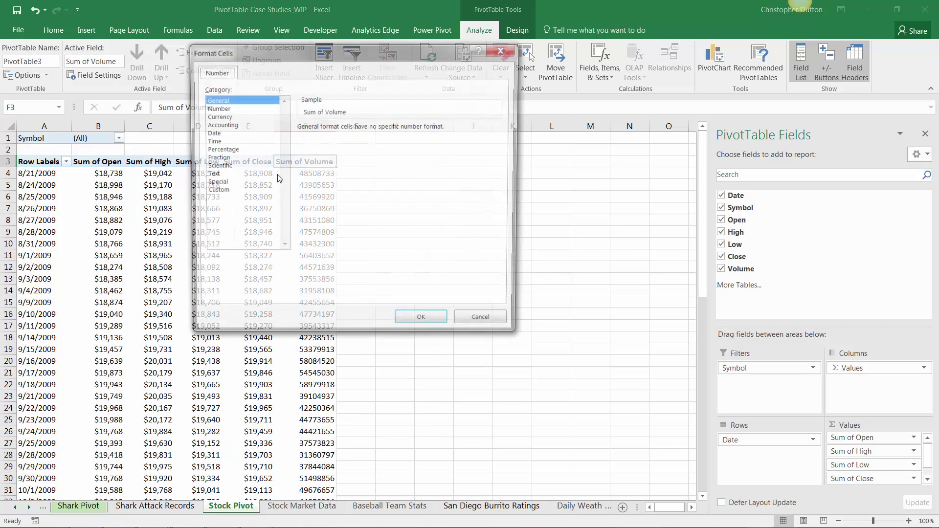
{"action": "left_click", "coordinate": [215, 108]}
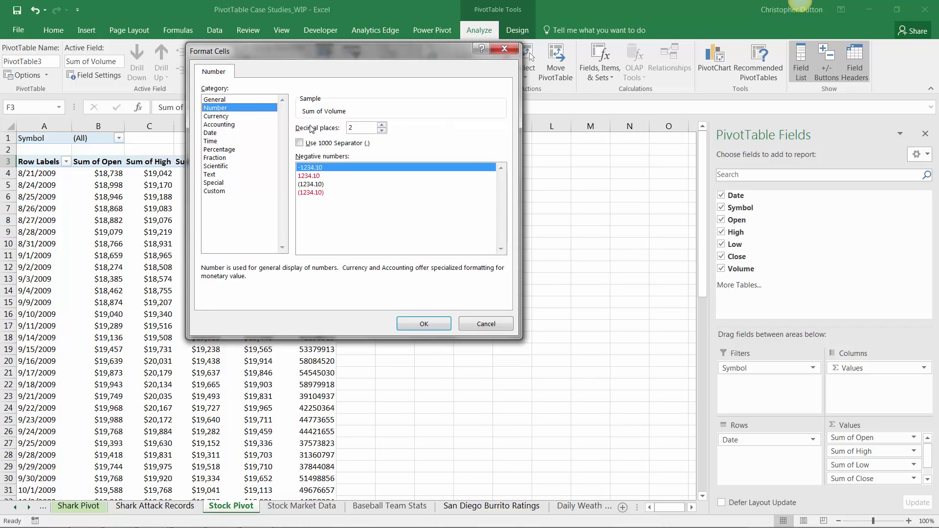
{"action": "left_click", "coordinate": [300, 144]}
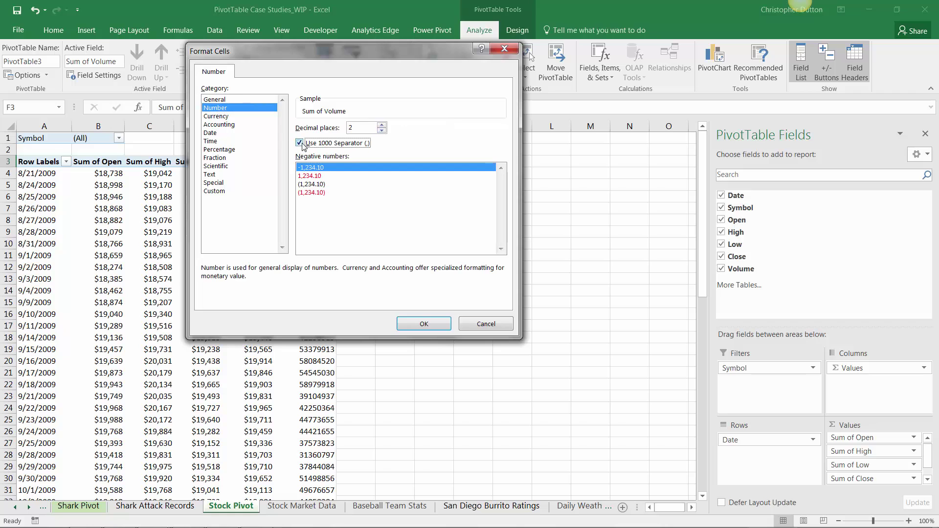
{"action": "double_click", "coordinate": [381, 132]}
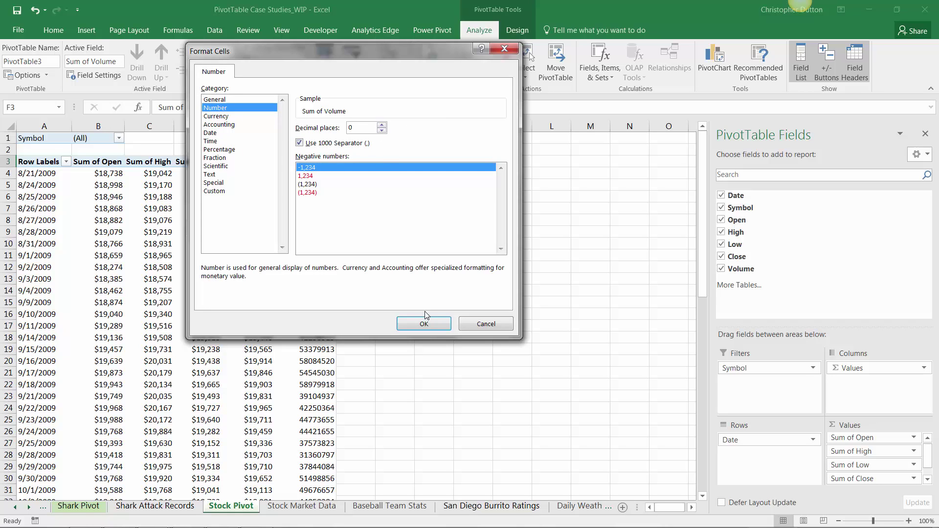
{"action": "left_click", "coordinate": [424, 324]}
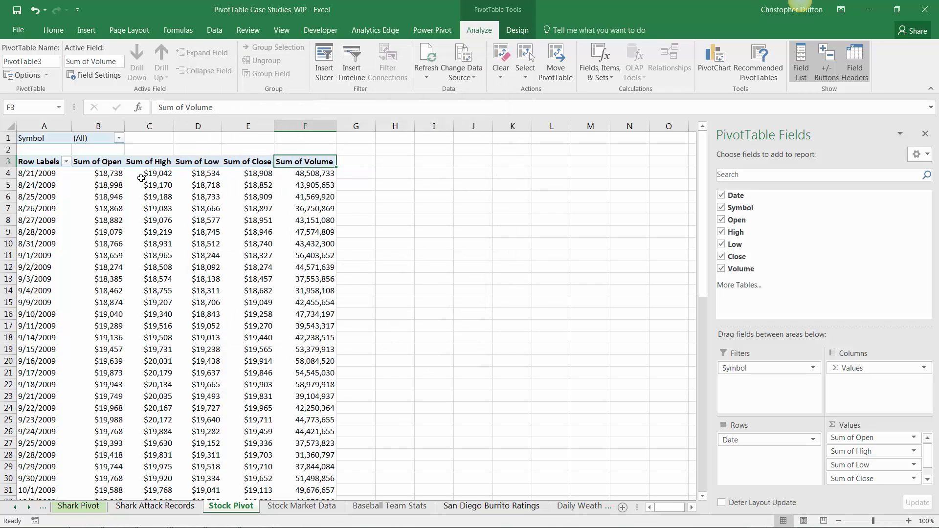
Step: Rename the Sum of Open header to Open, dismissing the duplicate-name warning
{"action": "left_click", "coordinate": [108, 162]}
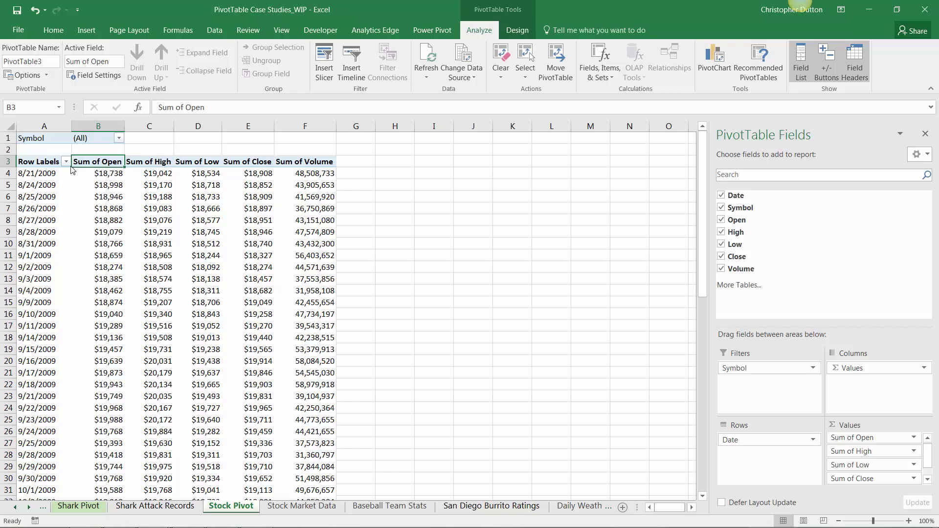
{"action": "left_click", "coordinate": [201, 107]}
{"action": "triple_click", "coordinate": [201, 107]}
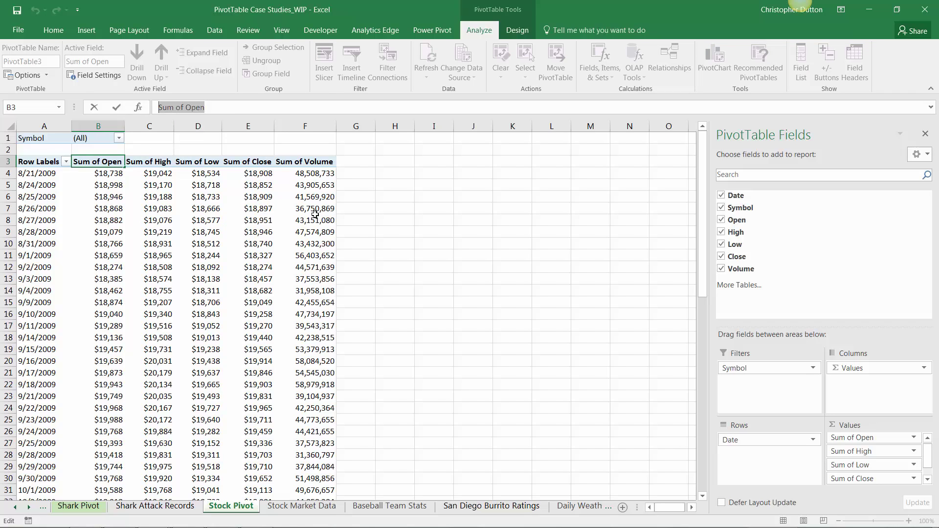
{"action": "type", "text": "O"}
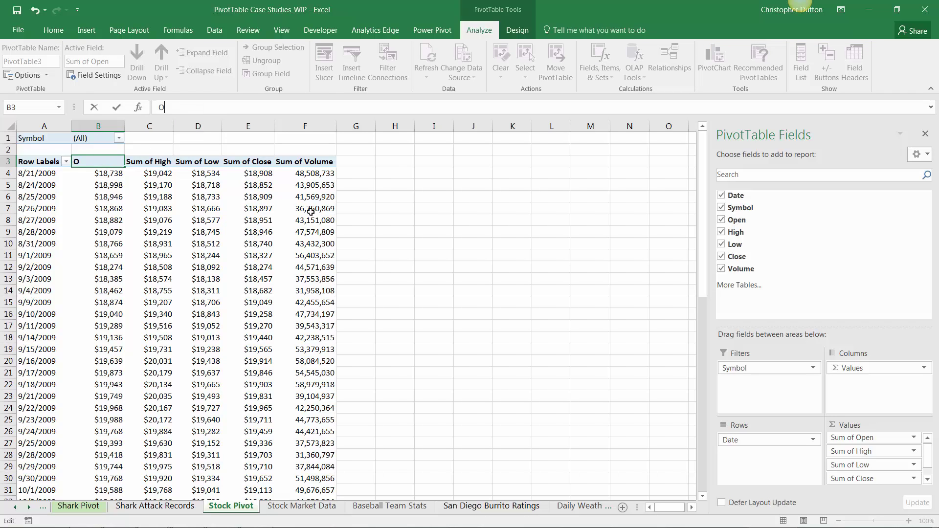
{"action": "key", "text": "Return"}
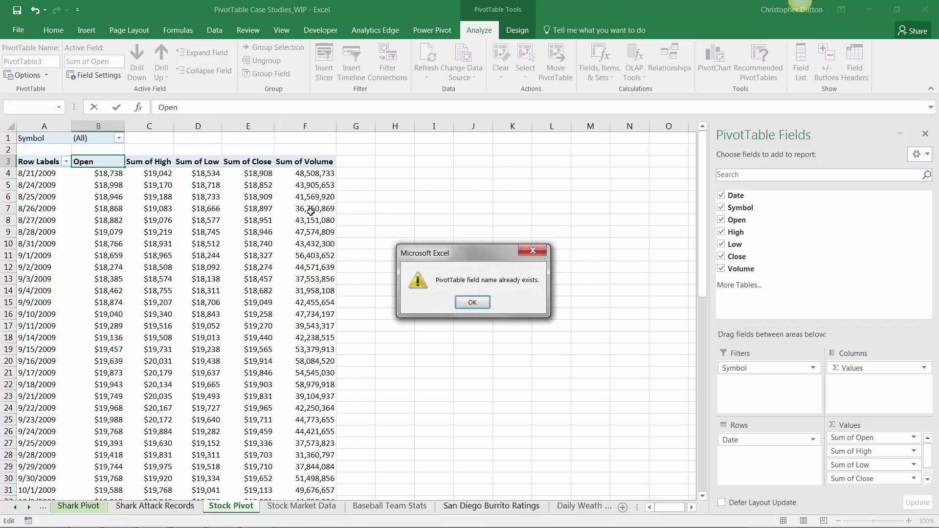
{"action": "left_click", "coordinate": [472, 303]}
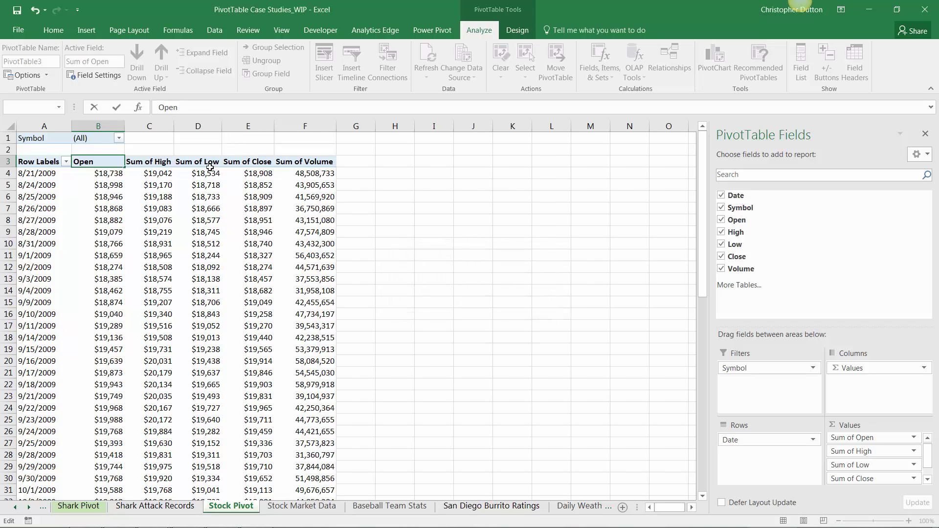
{"action": "key", "text": "Return"}
Step: Rename the next two value headers to High and Low
{"action": "key", "text": "Up"}
{"action": "key", "text": "Right"}
{"action": "type", "text": "Hi"}
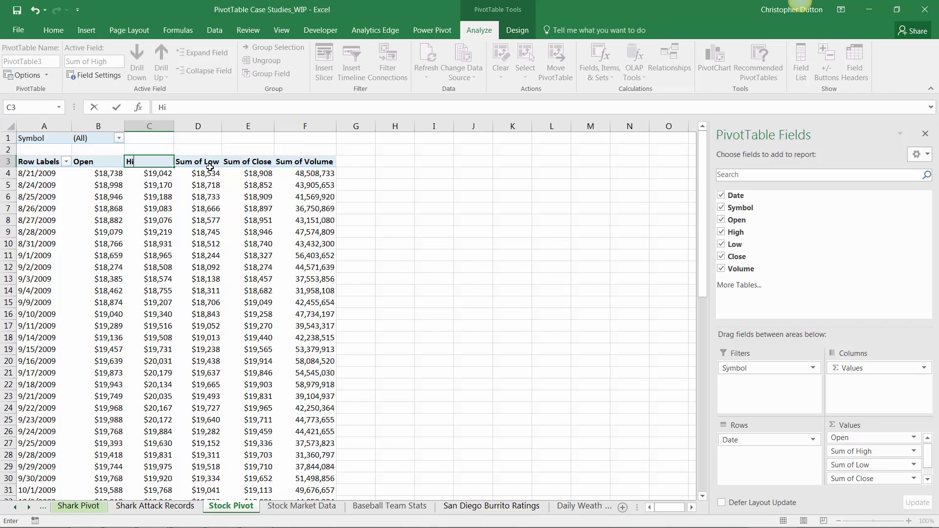
{"action": "type", "text": "gh"}
{"action": "key", "text": "Return"}
{"action": "key", "text": "Return"}
{"action": "key", "text": "Return"}
{"action": "key", "text": "Up"}
{"action": "key", "text": "Right"}
{"action": "type", "text": "Low"}
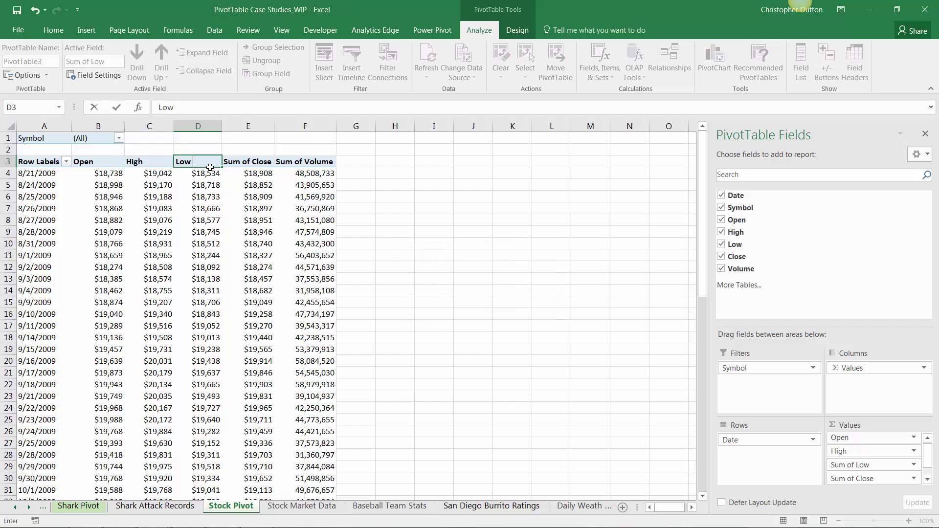
Step: Rename the remaining value headers to Close and Volume
{"action": "key", "text": "Return"}
{"action": "key", "text": "Up"}
{"action": "key", "text": "Right"}
{"action": "type", "text": "Cloc"}
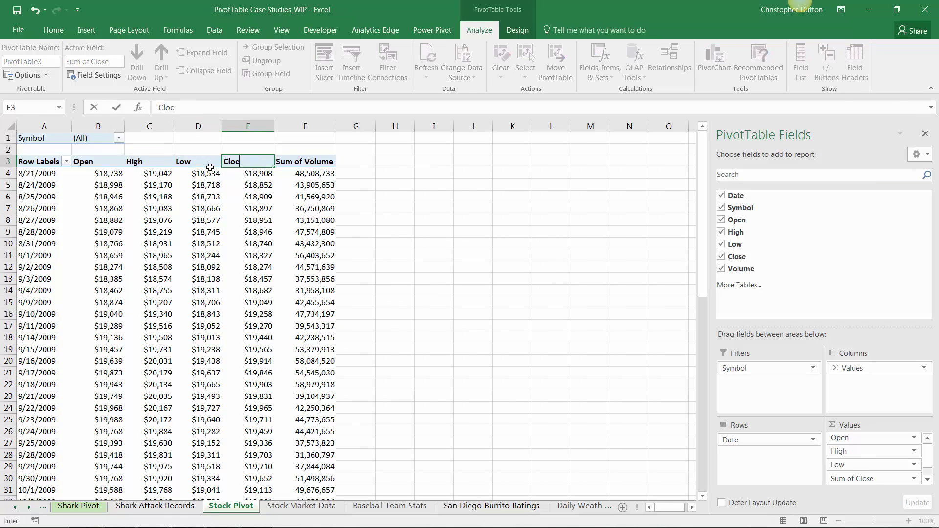
{"action": "key", "text": "Return"}
{"action": "key", "text": "Up"}
{"action": "key", "text": "Right"}
{"action": "type", "text": "Volume"}
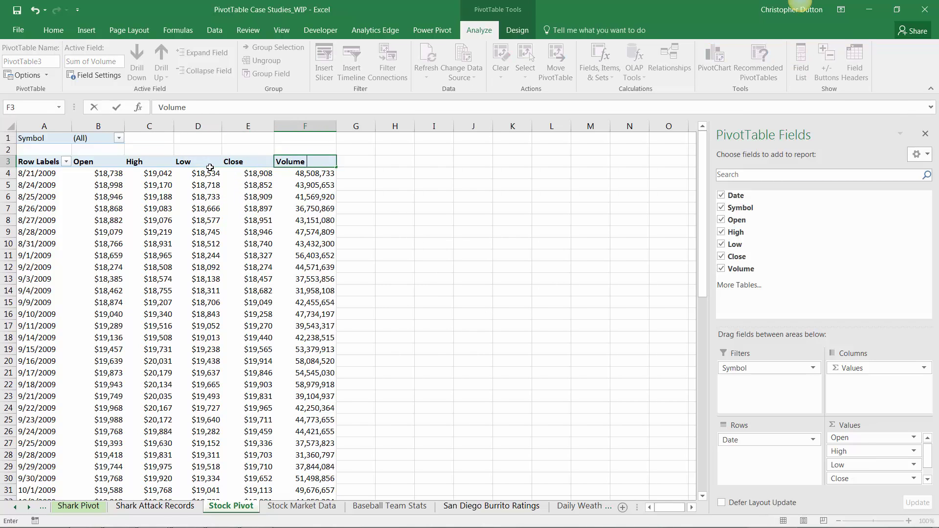
{"action": "key", "text": "Return"}
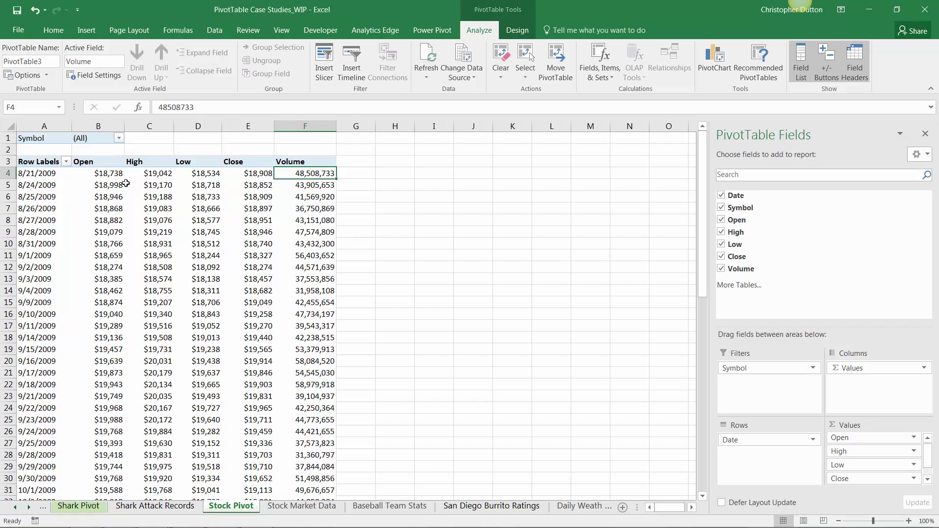
Step: Center the headers and figures in pivot columns B through F
{"action": "left_click_drag", "start_coordinate": [98, 126], "coordinate": [333, 126]}
{"action": "left_click", "coordinate": [59, 32]}
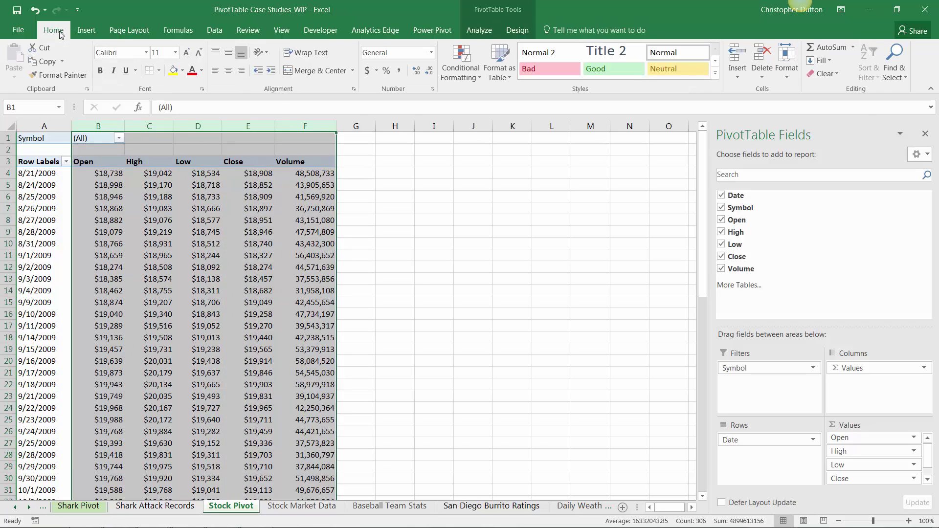
{"action": "left_click", "coordinate": [229, 70]}
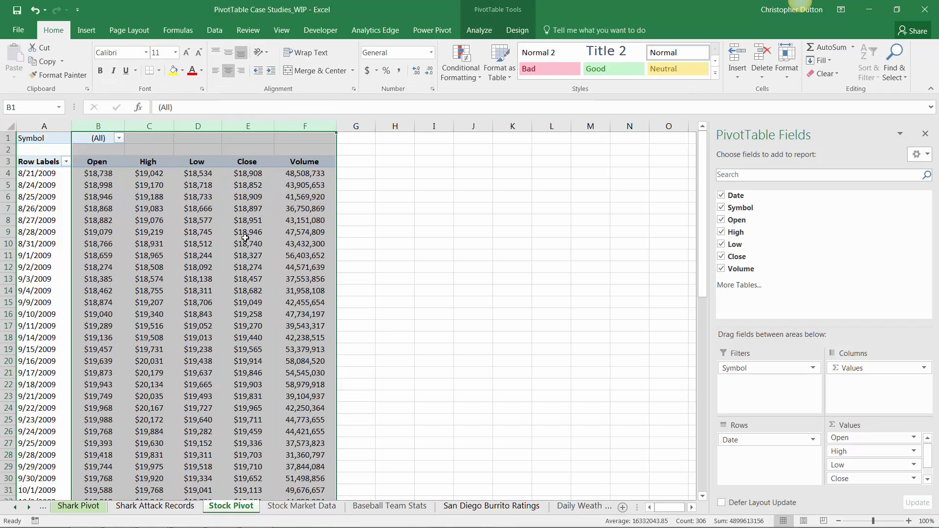
{"action": "left_click", "coordinate": [138, 184]}
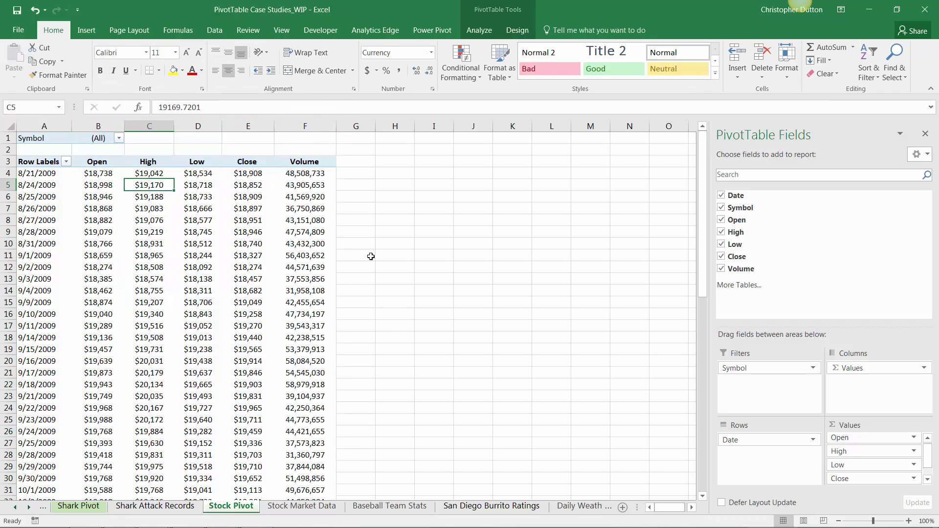
Step: Set the Symbol filter in B1 to AAPL only
{"action": "left_click", "coordinate": [119, 139]}
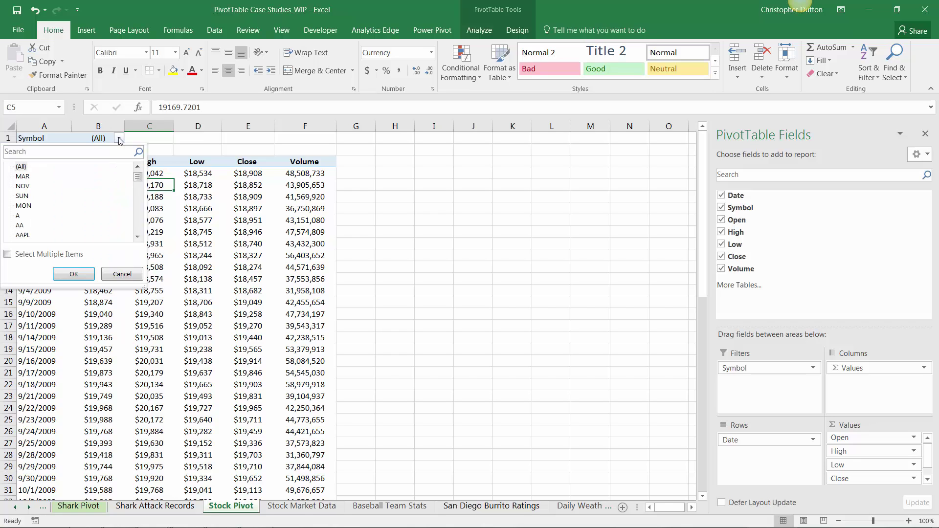
{"action": "left_click", "coordinate": [21, 236]}
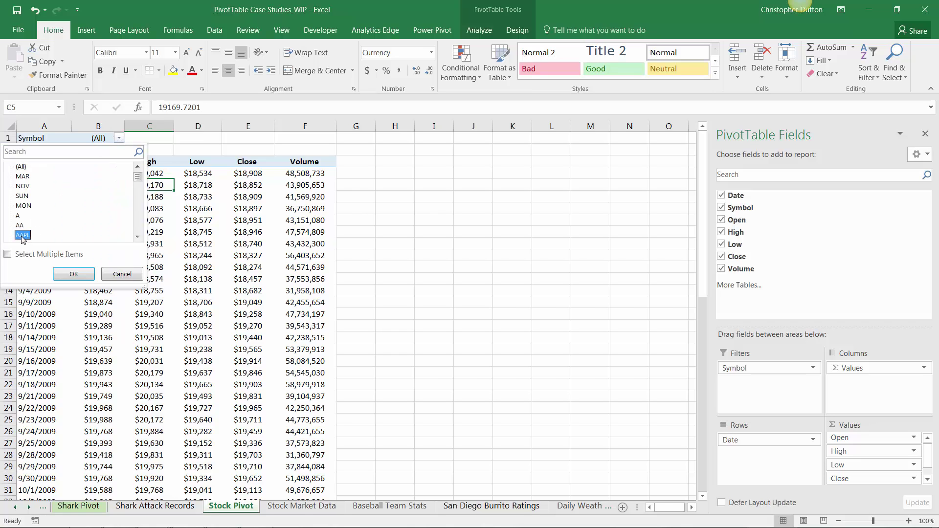
{"action": "left_click", "coordinate": [74, 275]}
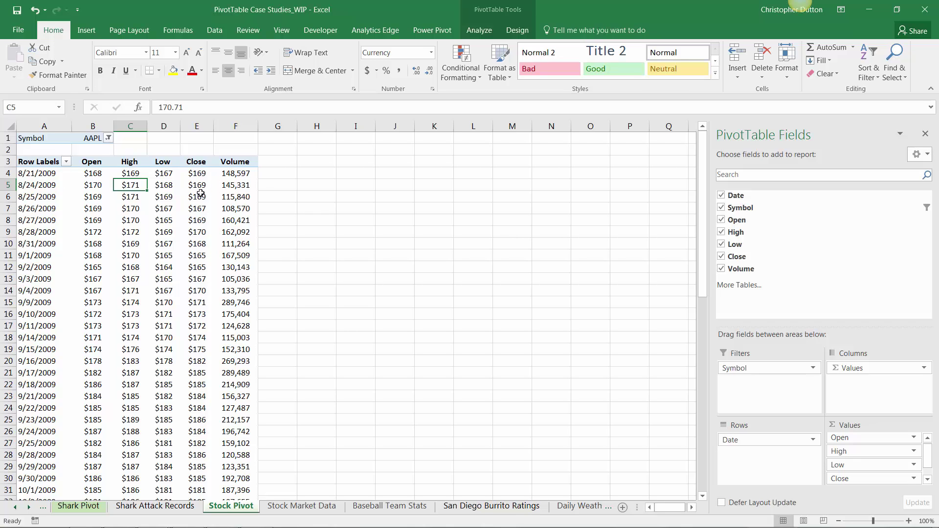
{"action": "mouse_move", "coordinate": [245, 294]}
{"action": "mouse_move", "coordinate": [192, 273]}
Step: Add the Close field to the pivot values a second time
{"action": "left_click_drag", "start_coordinate": [196, 161], "coordinate": [196, 279]}
{"action": "left_click", "coordinate": [197, 220]}
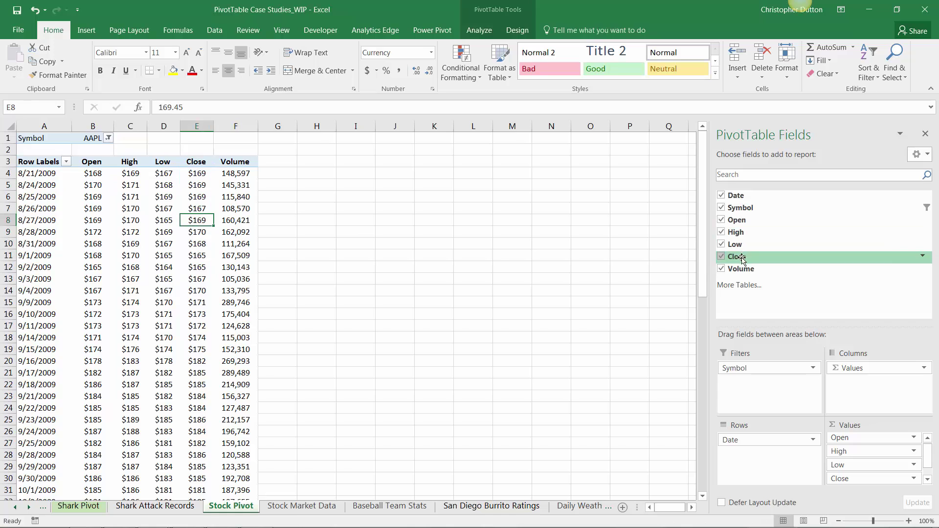
{"action": "left_click_drag", "start_coordinate": [743, 258], "coordinate": [861, 468]}
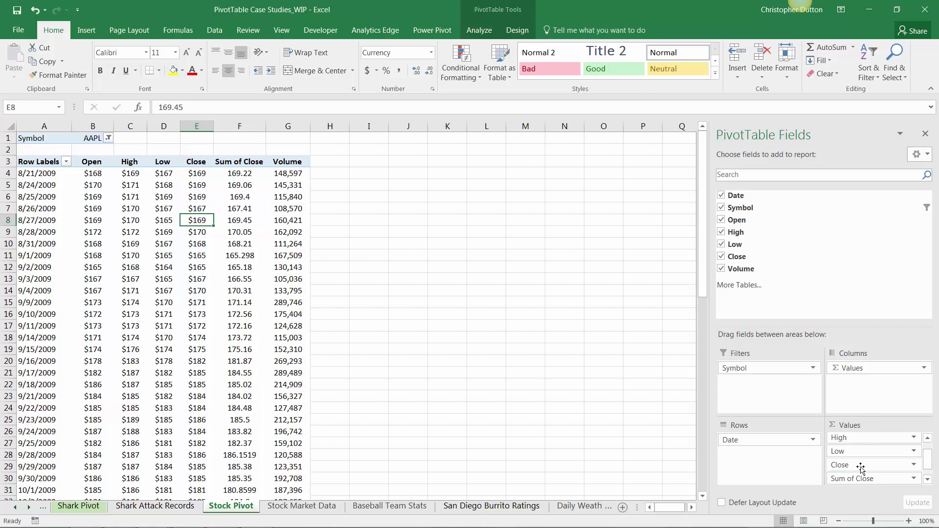
Step: Show the new Sum of Close as % Difference From, base field Date, base item (previous)
{"action": "right_click", "coordinate": [238, 184]}
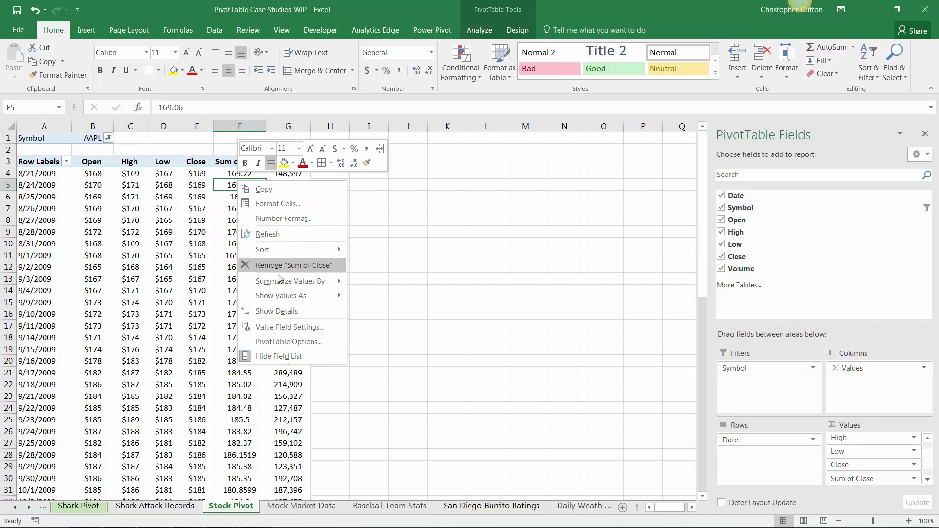
{"action": "mouse_move", "coordinate": [287, 296]}
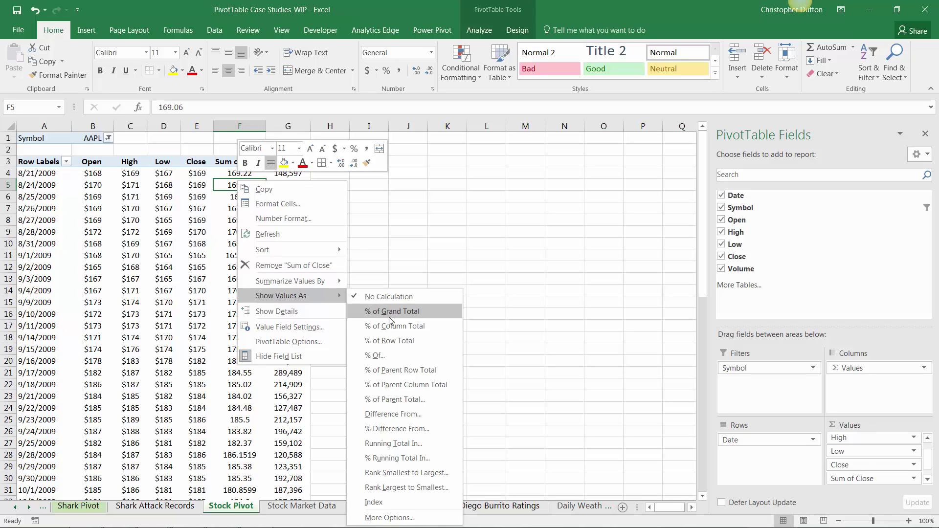
{"action": "left_click", "coordinate": [410, 430]}
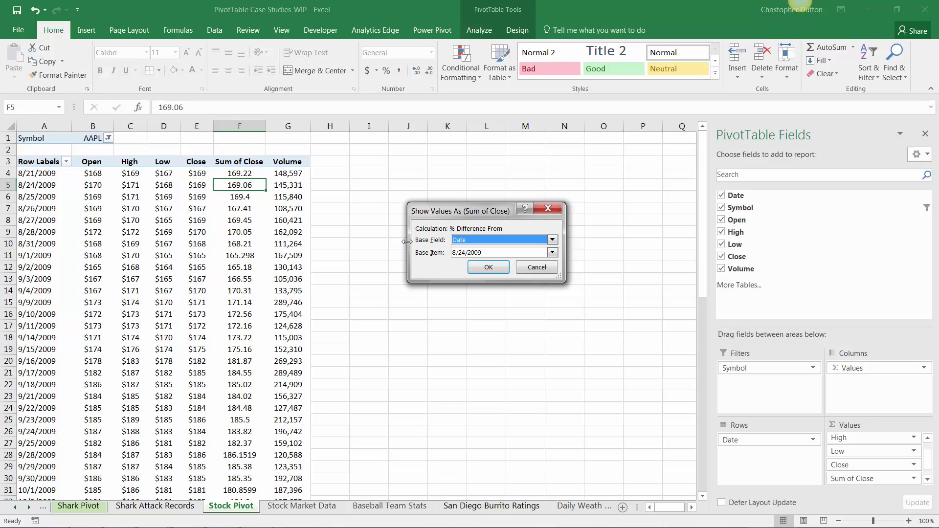
{"action": "left_click", "coordinate": [552, 253]}
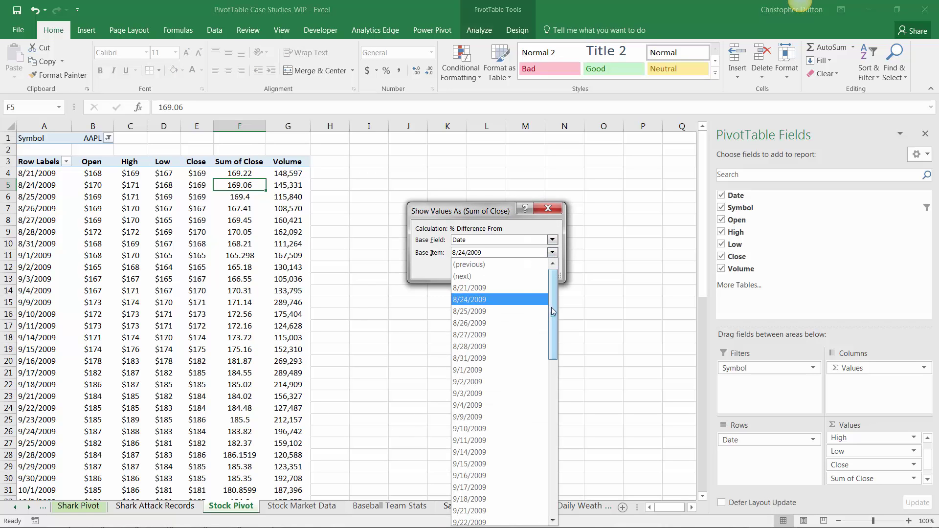
{"action": "left_click", "coordinate": [519, 265]}
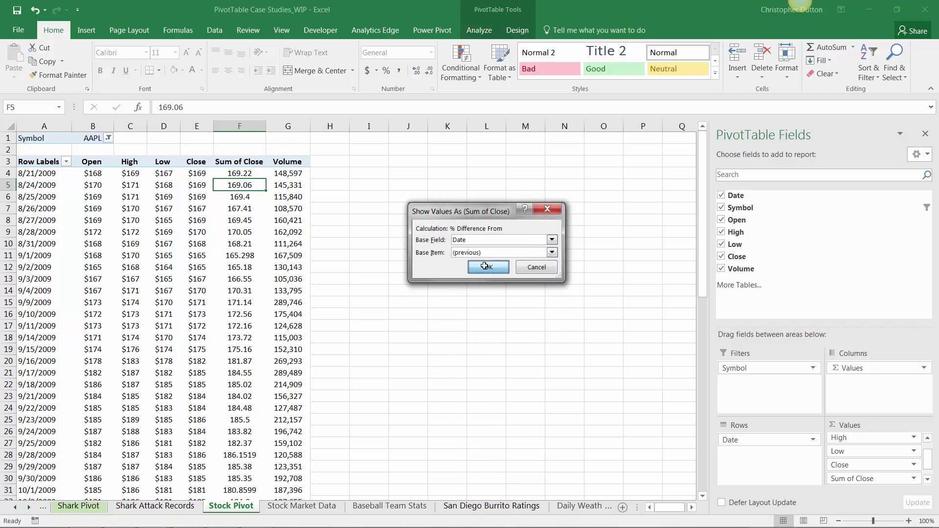
{"action": "left_click", "coordinate": [487, 269]}
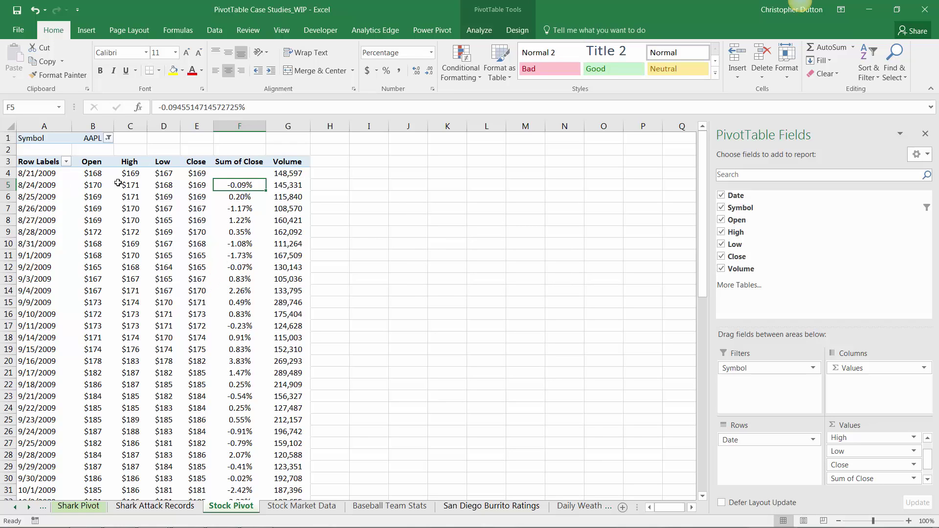
{"action": "mouse_move", "coordinate": [259, 183]}
{"action": "mouse_move", "coordinate": [250, 183]}
{"action": "mouse_move", "coordinate": [215, 198]}
{"action": "scroll", "coordinate": [243, 240], "scroll_direction": "down", "scroll_amount": 3}
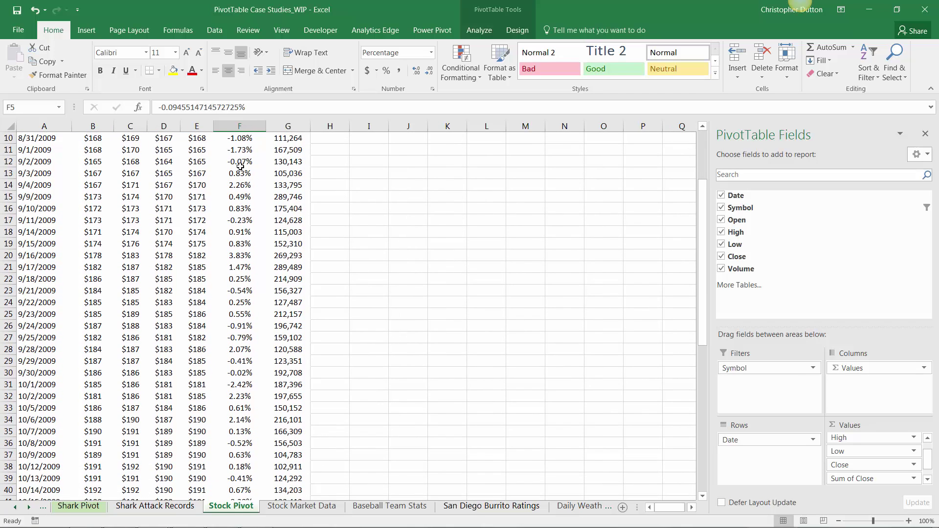
{"action": "scroll", "coordinate": [247, 210], "scroll_direction": "down", "scroll_amount": 5}
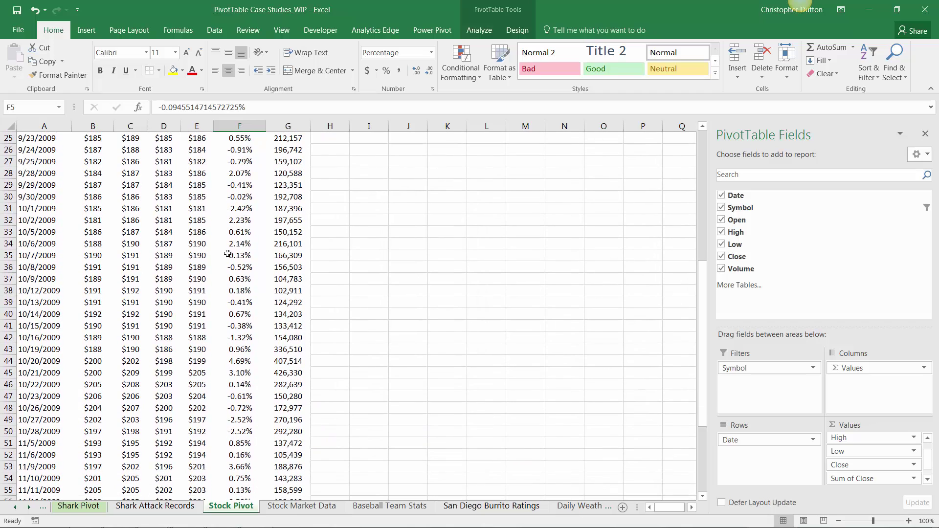
{"action": "scroll", "coordinate": [236, 220], "scroll_direction": "down", "scroll_amount": 1}
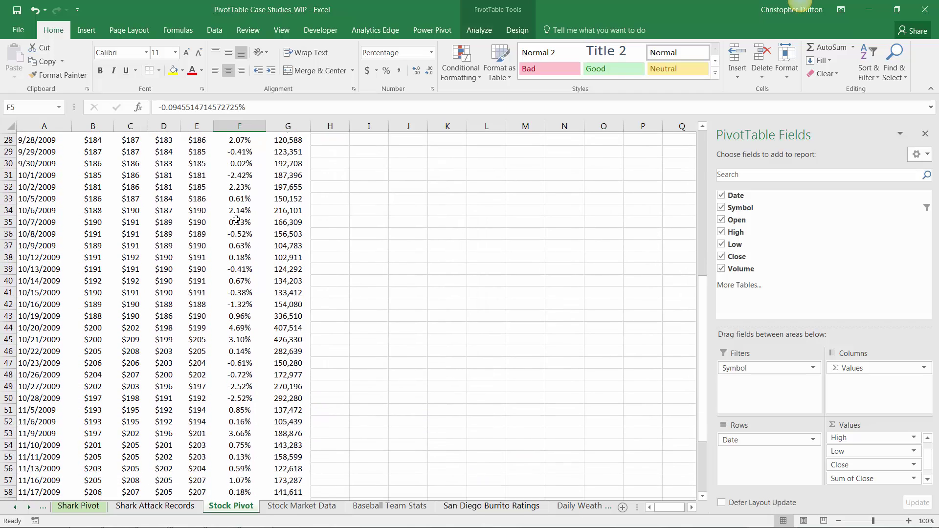
{"action": "scroll", "coordinate": [236, 219], "scroll_direction": "down", "scroll_amount": 1}
{"action": "scroll", "coordinate": [238, 218], "scroll_direction": "down", "scroll_amount": 1}
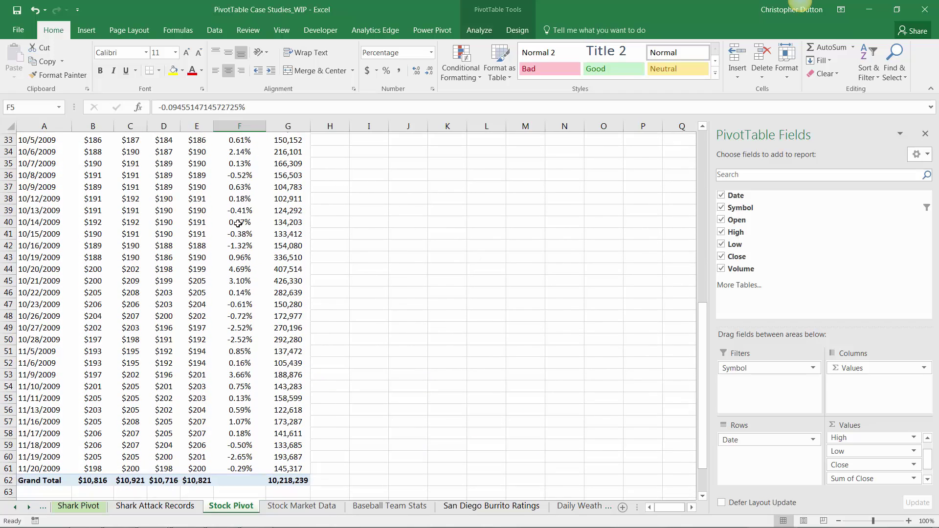
{"action": "scroll", "coordinate": [242, 234], "scroll_direction": "up", "scroll_amount": 9}
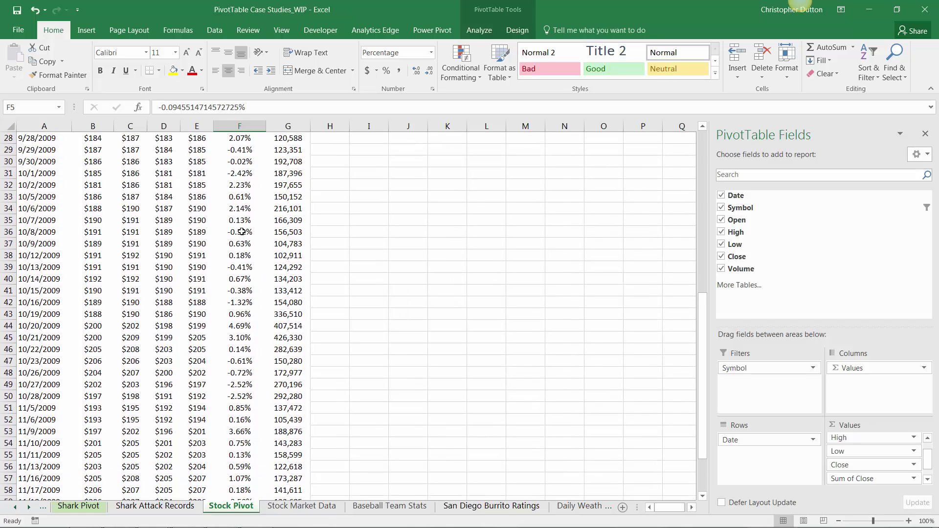
{"action": "scroll", "coordinate": [242, 229], "scroll_direction": "up", "scroll_amount": 2}
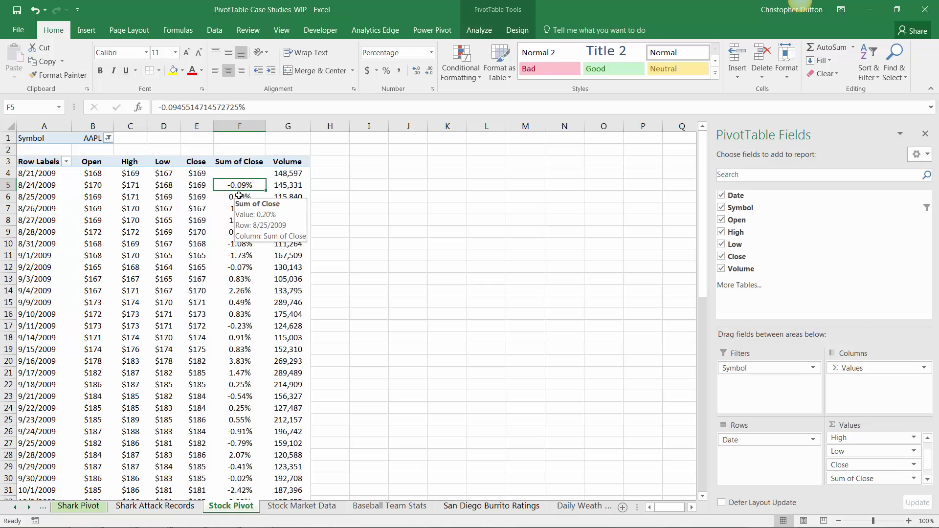
Step: Turn the pivot's grand totals off for rows and columns
{"action": "left_click", "coordinate": [479, 30]}
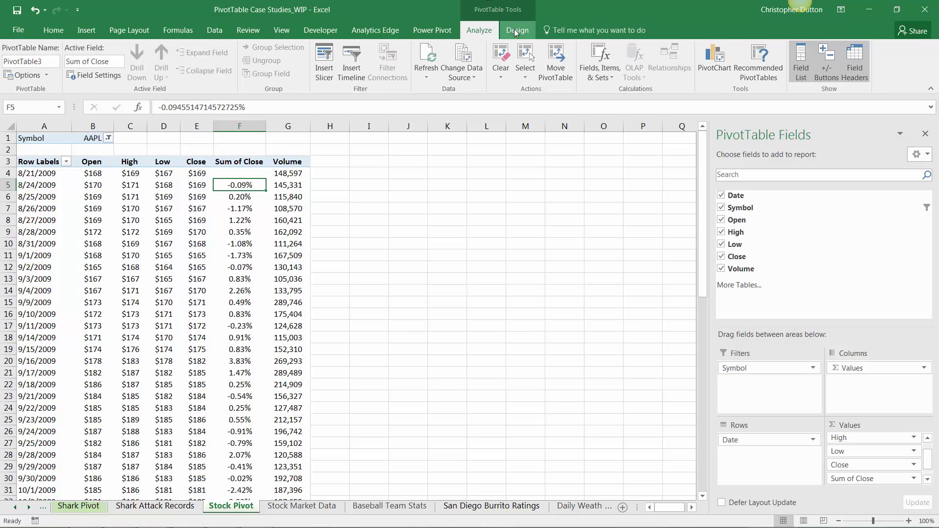
{"action": "left_click", "coordinate": [514, 30]}
{"action": "left_click", "coordinate": [52, 73]}
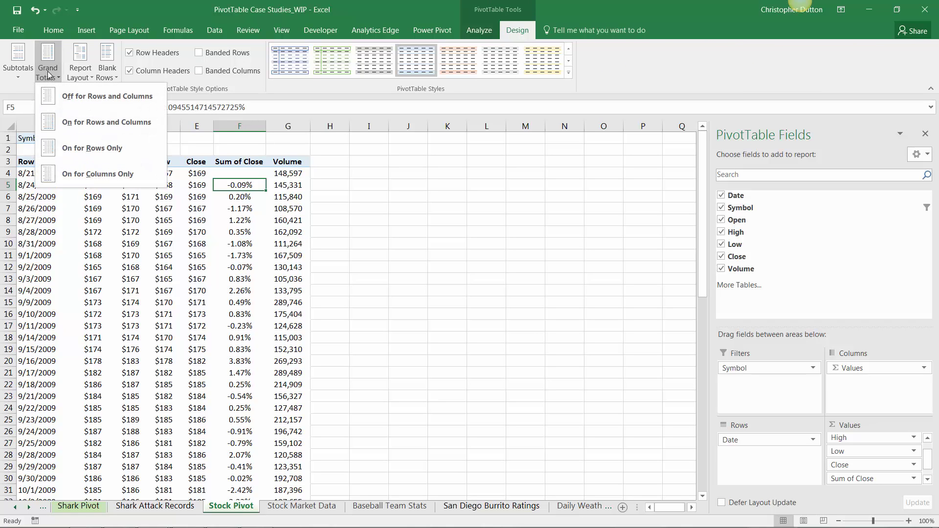
{"action": "left_click", "coordinate": [84, 101]}
Step: Disable autofit column widths on update, then widen column C and columns E through G
{"action": "left_click", "coordinate": [222, 220]}
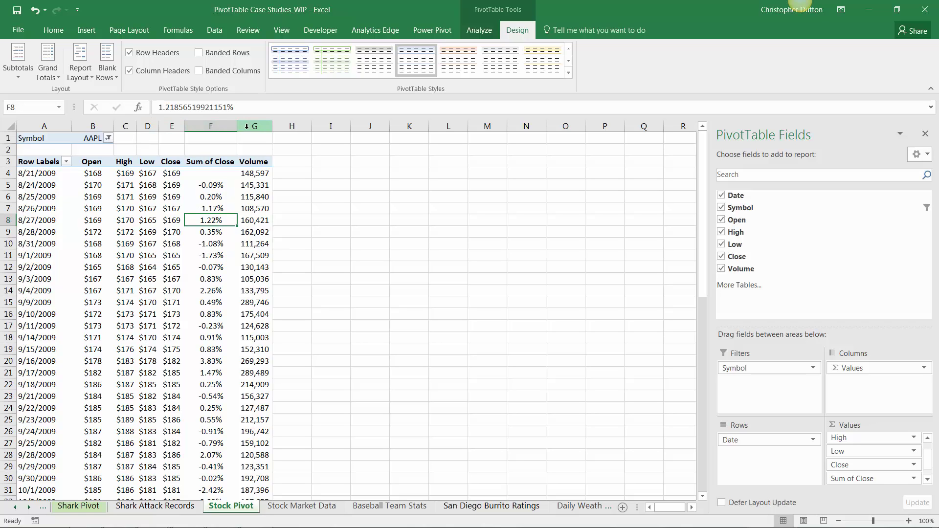
{"action": "mouse_move", "coordinate": [172, 254]}
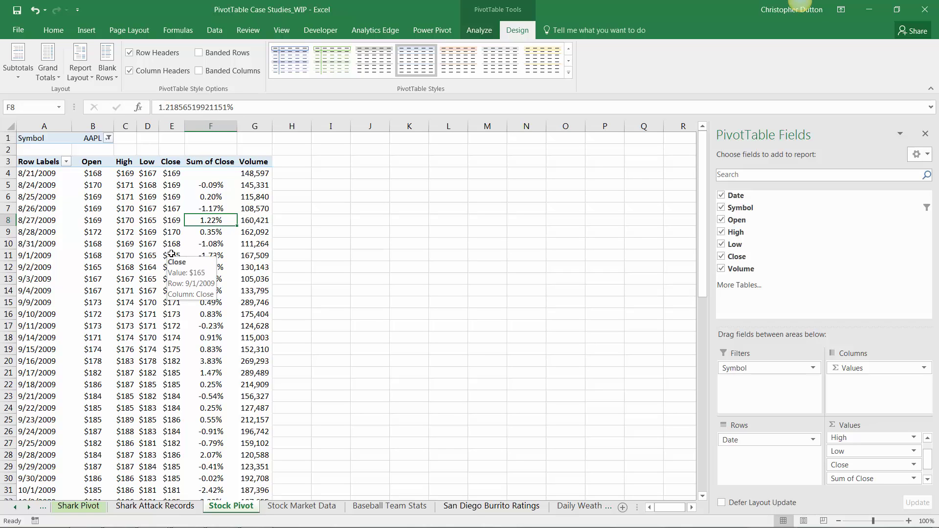
{"action": "left_click", "coordinate": [487, 29]}
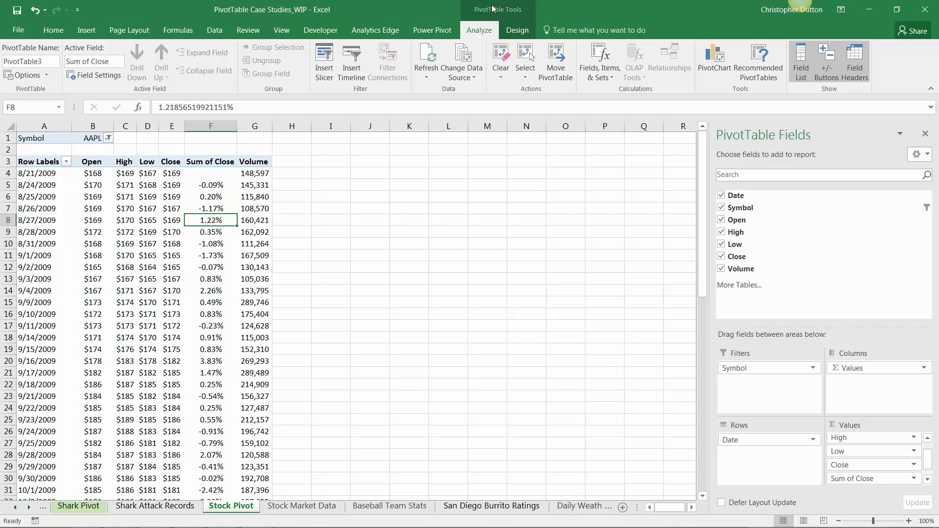
{"action": "left_click", "coordinate": [21, 75]}
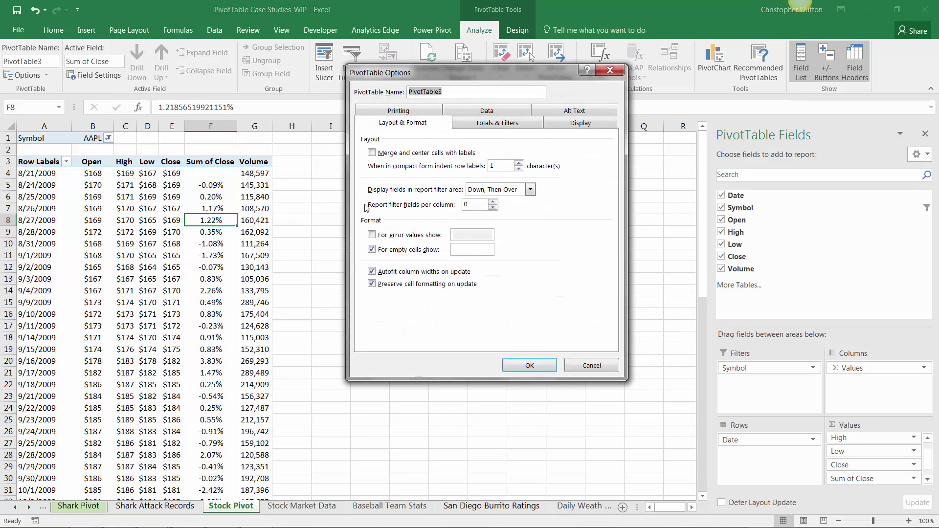
{"action": "left_click", "coordinate": [373, 272]}
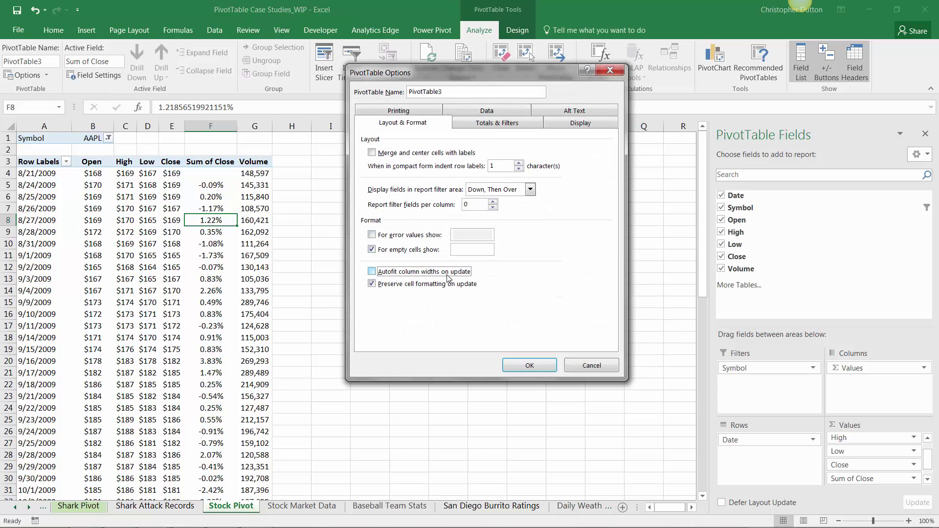
{"action": "left_click", "coordinate": [529, 367]}
{"action": "left_click_drag", "start_coordinate": [136, 126], "coordinate": [289, 126]}
{"action": "left_click_drag", "start_coordinate": [215, 126], "coordinate": [297, 128]}
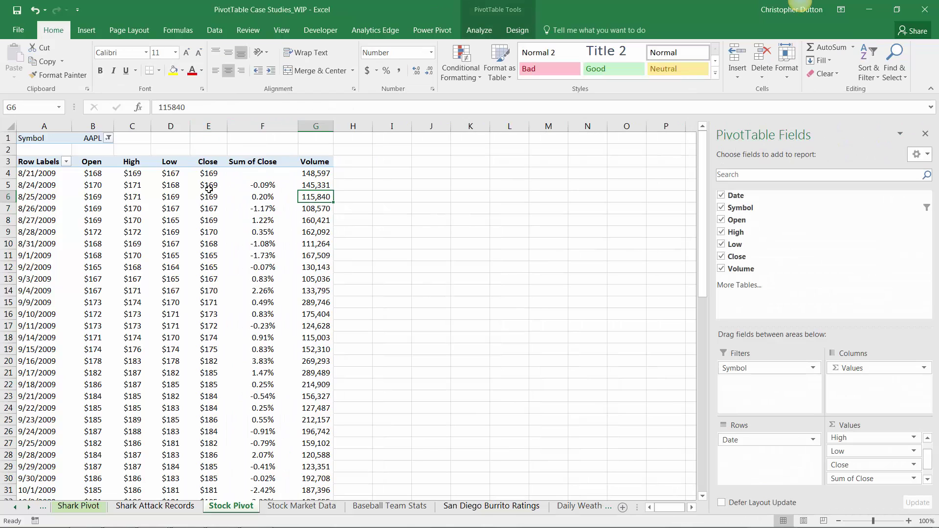
Step: Rename the Sum of Close header in F3 to 'Daily Change' and center it
{"action": "left_click", "coordinate": [247, 164]}
{"action": "type", "text": "Daily"}
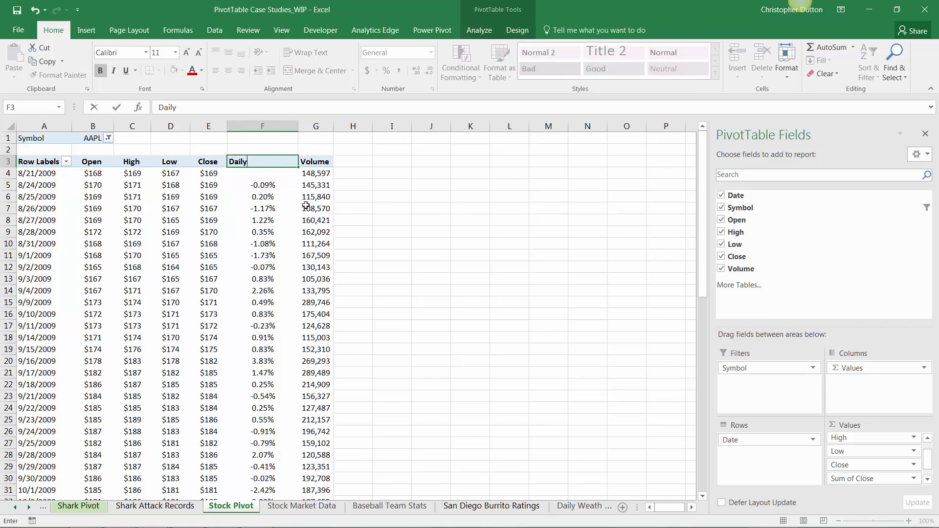
{"action": "type", "text": " Change"}
{"action": "key", "text": "Return"}
{"action": "left_click", "coordinate": [269, 126]}
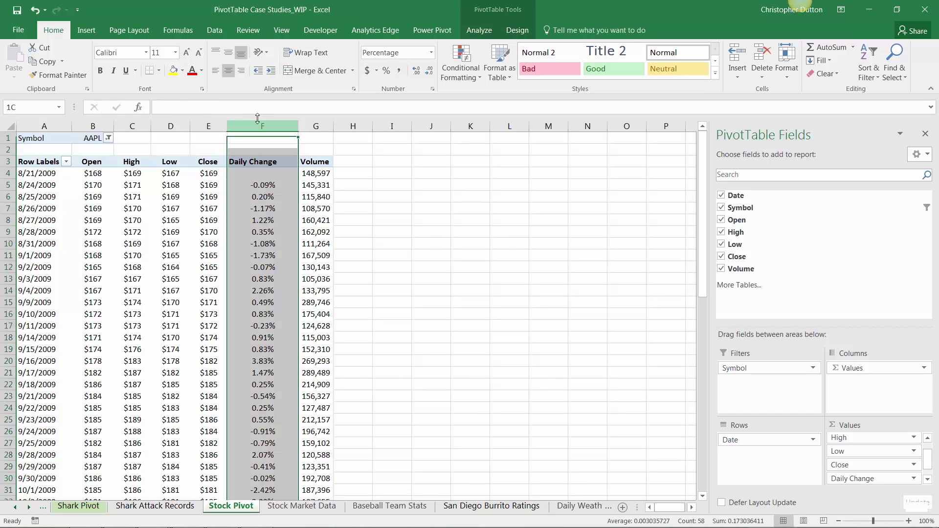
{"action": "left_click", "coordinate": [228, 71]}
Step: Select the Daily Change values from F4 down to the last one
{"action": "left_click", "coordinate": [287, 211]}
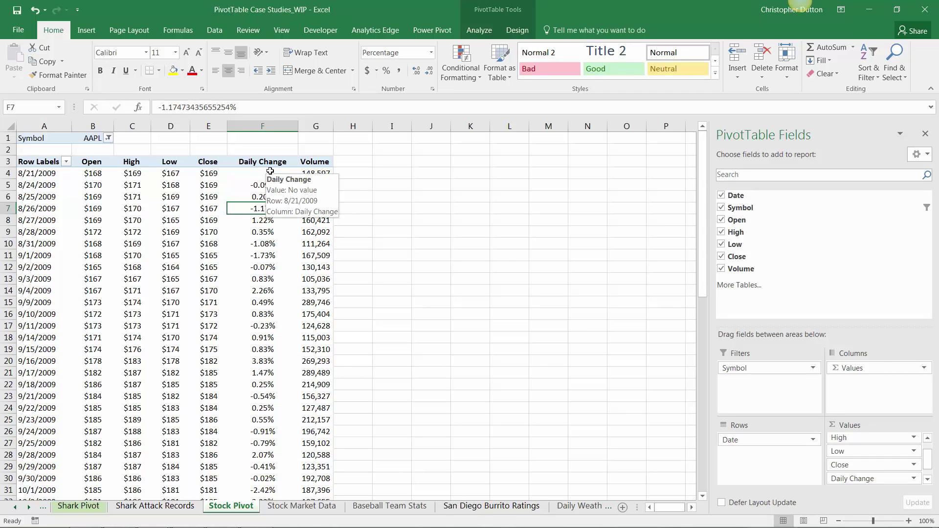
{"action": "left_click", "coordinate": [253, 173]}
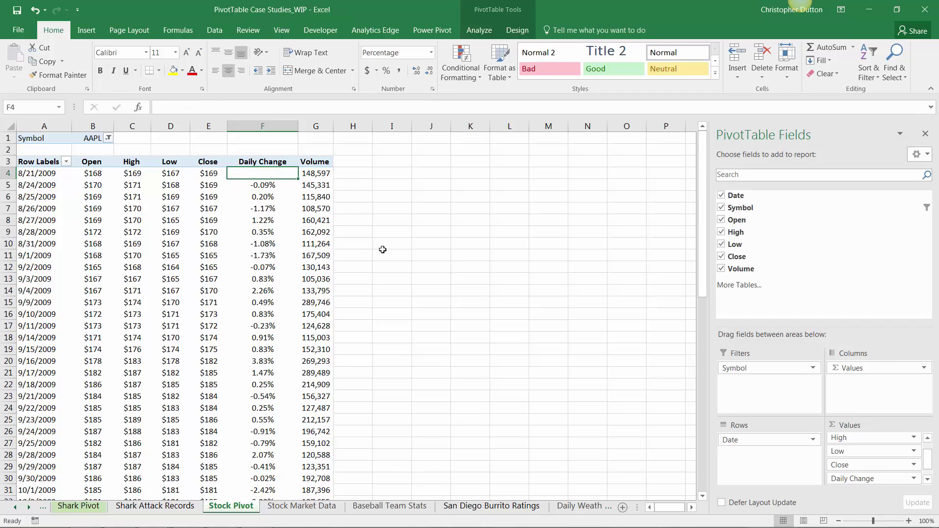
{"action": "key", "text": "shift+Down"}
{"action": "key", "text": "ctrl+shift+Down"}
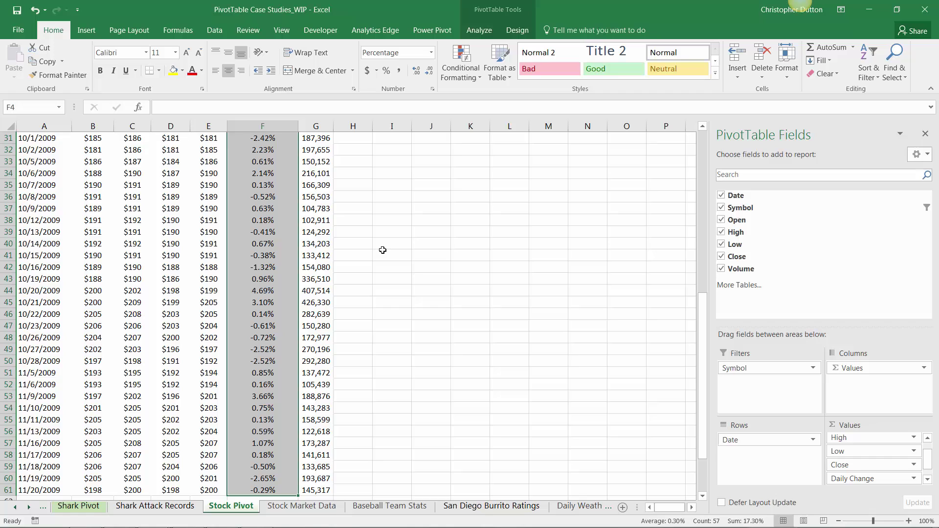
{"action": "scroll", "coordinate": [309, 256], "scroll_direction": "up", "scroll_amount": 7}
{"action": "scroll", "coordinate": [309, 256], "scroll_direction": "up", "scroll_amount": 7}
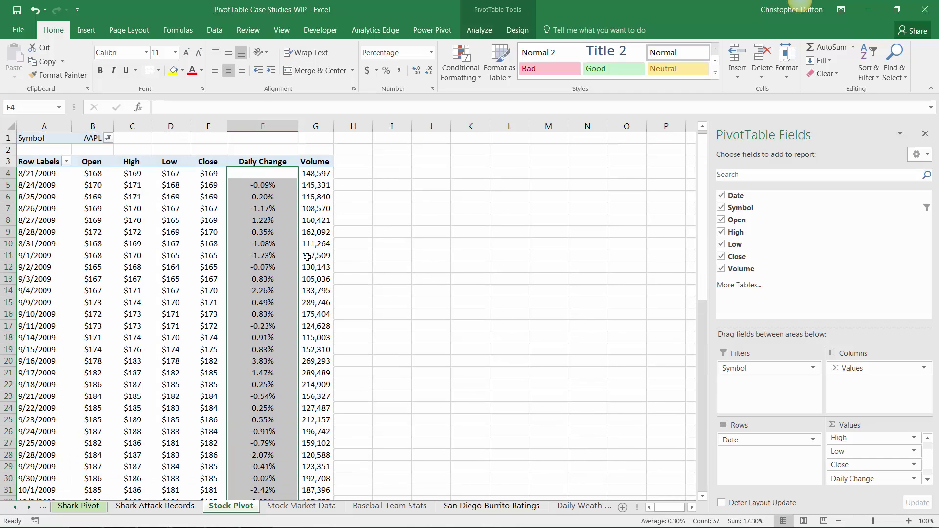
Step: Highlight Daily Change values greater than 0 with Green Fill with Dark Green Text
{"action": "left_click", "coordinate": [460, 72]}
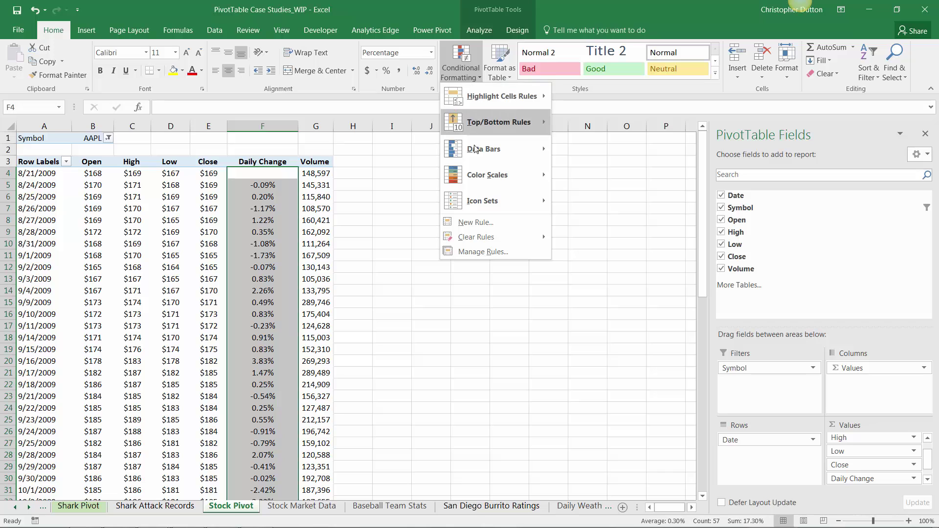
{"action": "mouse_move", "coordinate": [485, 176]}
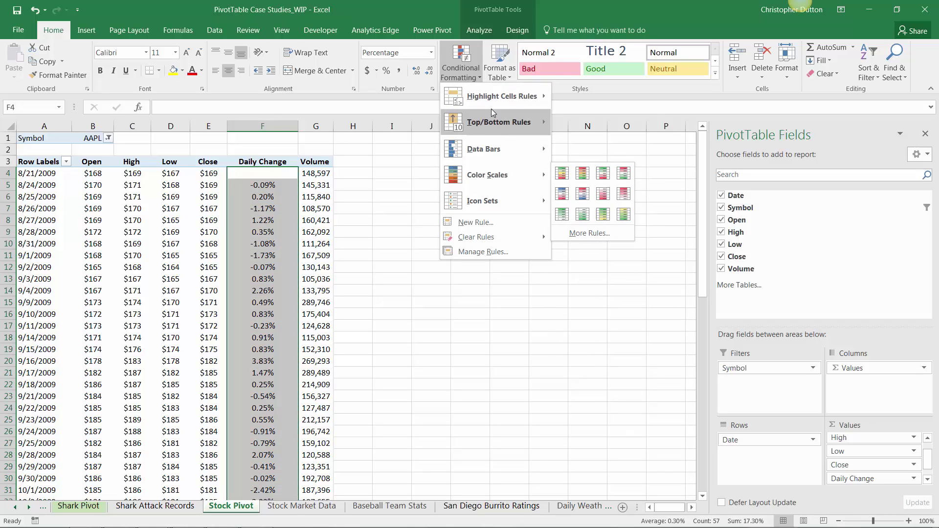
{"action": "mouse_move", "coordinate": [492, 101]}
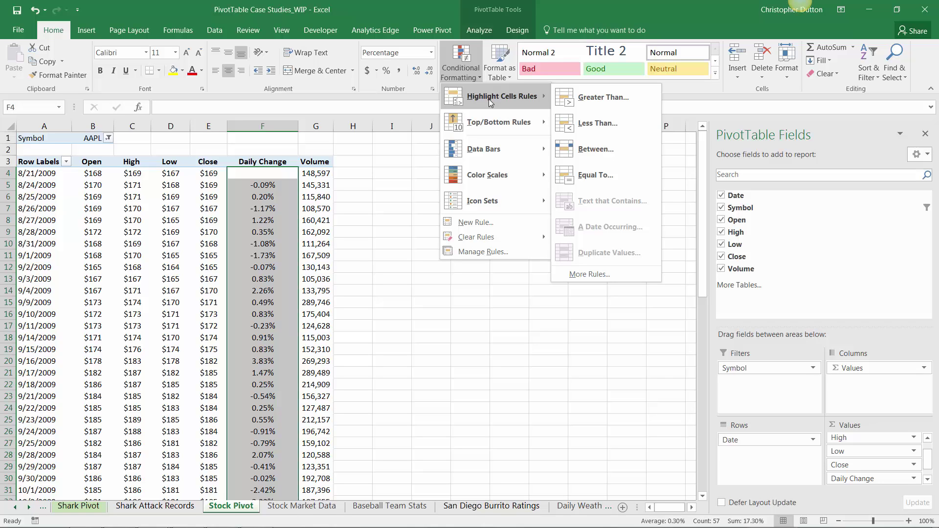
{"action": "left_click", "coordinate": [602, 97]}
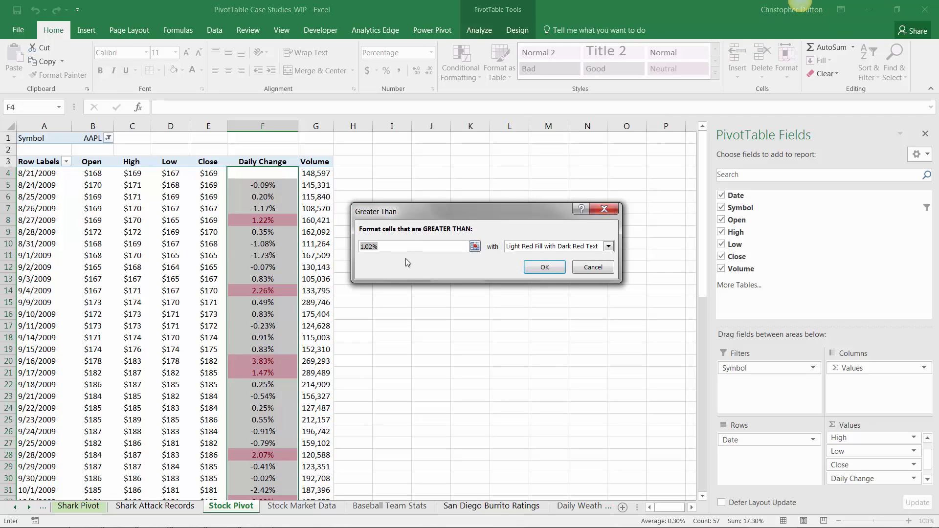
{"action": "type", "text": "0"}
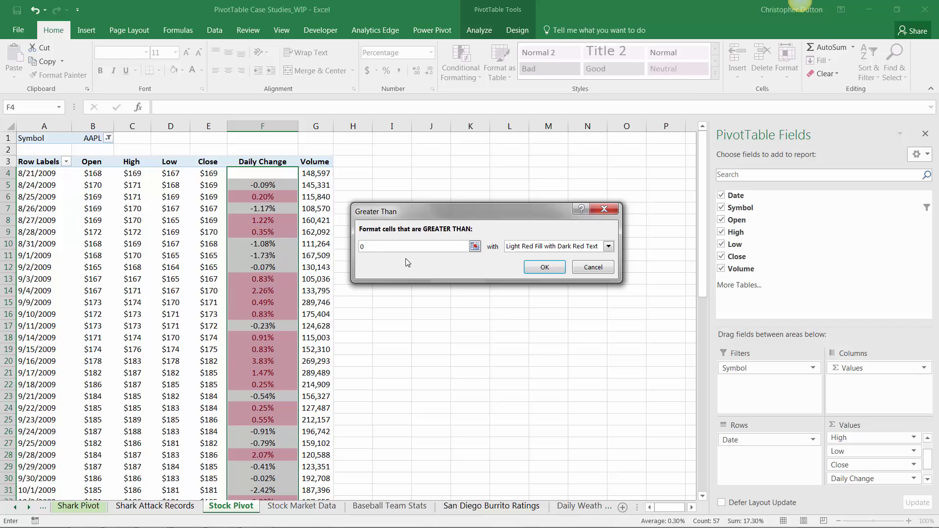
{"action": "left_click", "coordinate": [609, 246]}
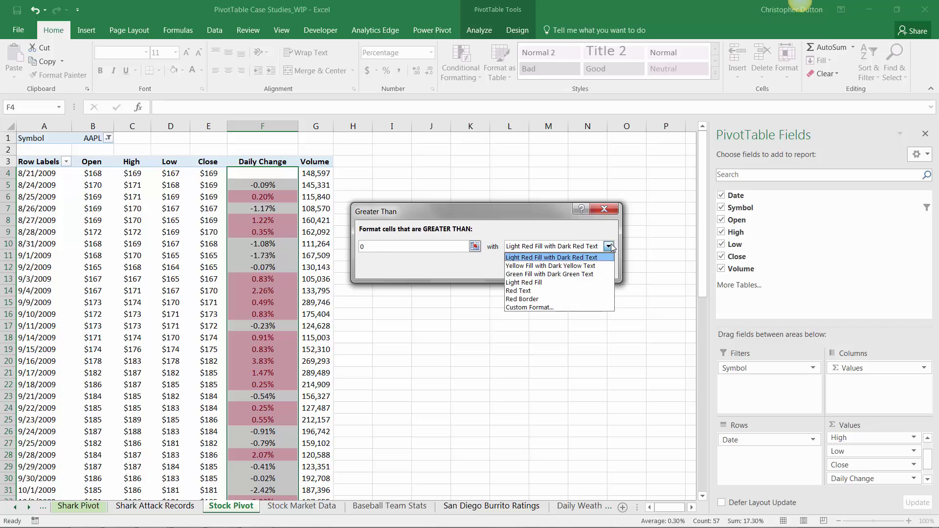
{"action": "left_click", "coordinate": [544, 274]}
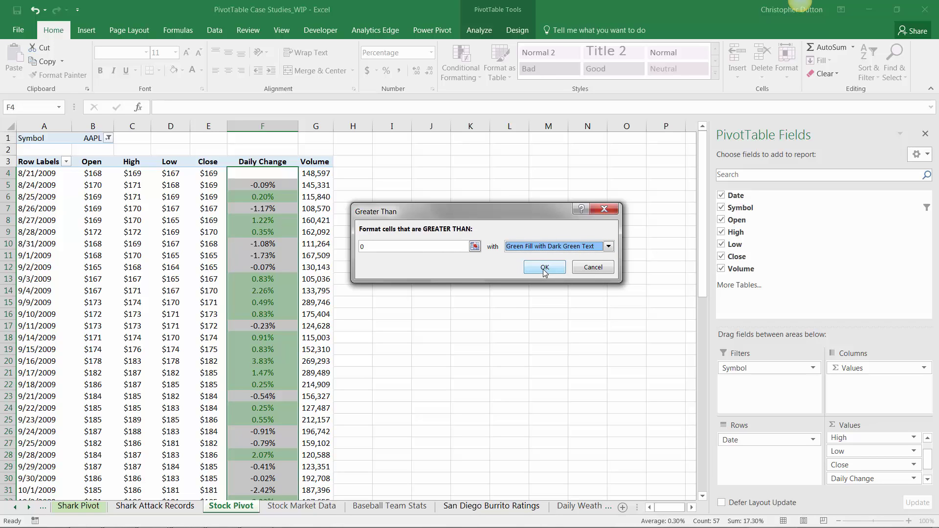
{"action": "left_click", "coordinate": [544, 267]}
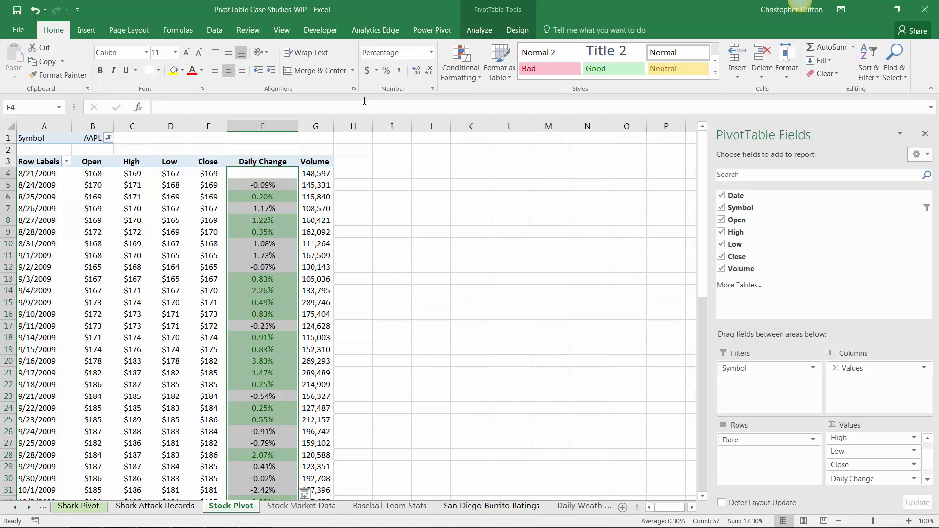
Step: Highlight Daily Change values less than 0 with Light Red Fill with Dark Red Text
{"action": "left_click", "coordinate": [462, 73]}
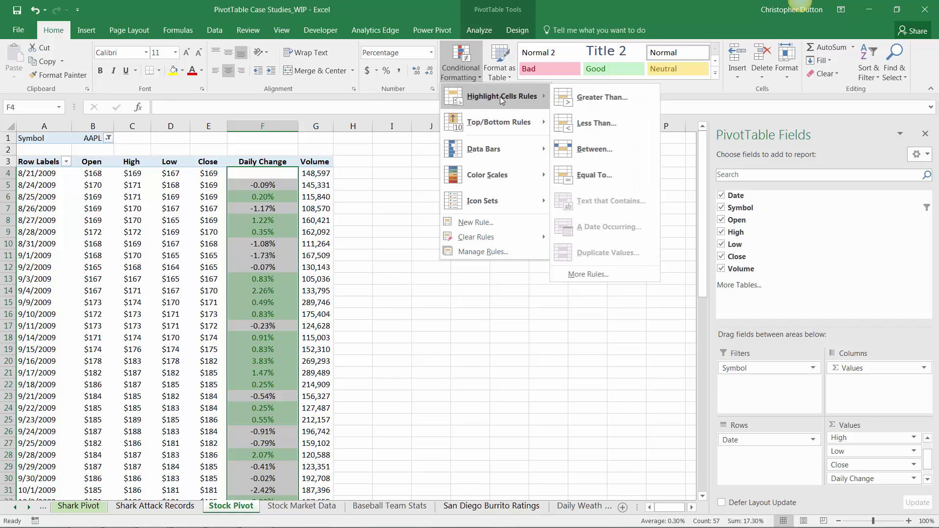
{"action": "left_click", "coordinate": [615, 126]}
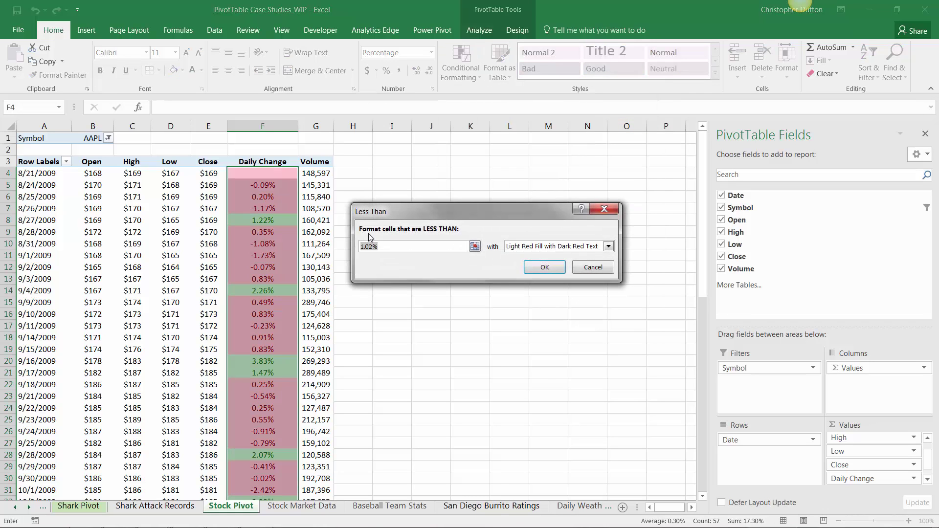
{"action": "type", "text": "0"}
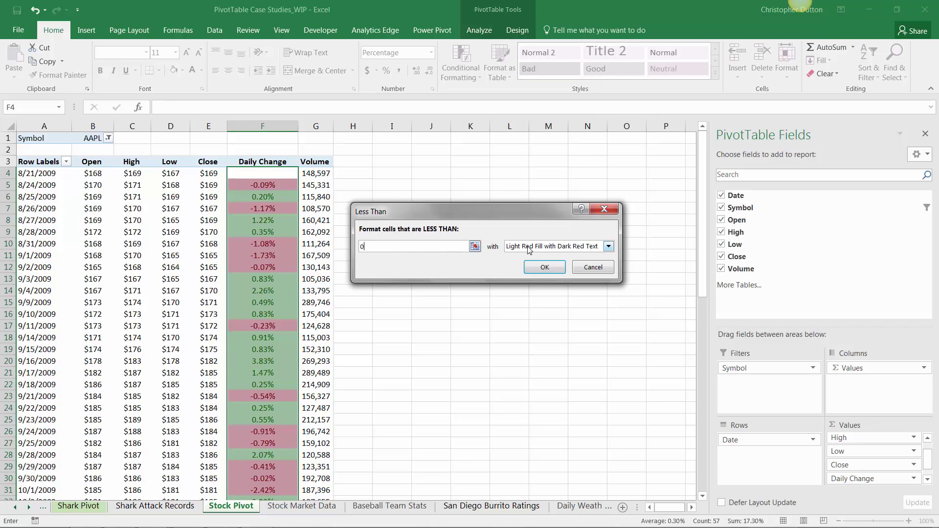
{"action": "left_click", "coordinate": [545, 267]}
{"action": "left_click", "coordinate": [270, 231]}
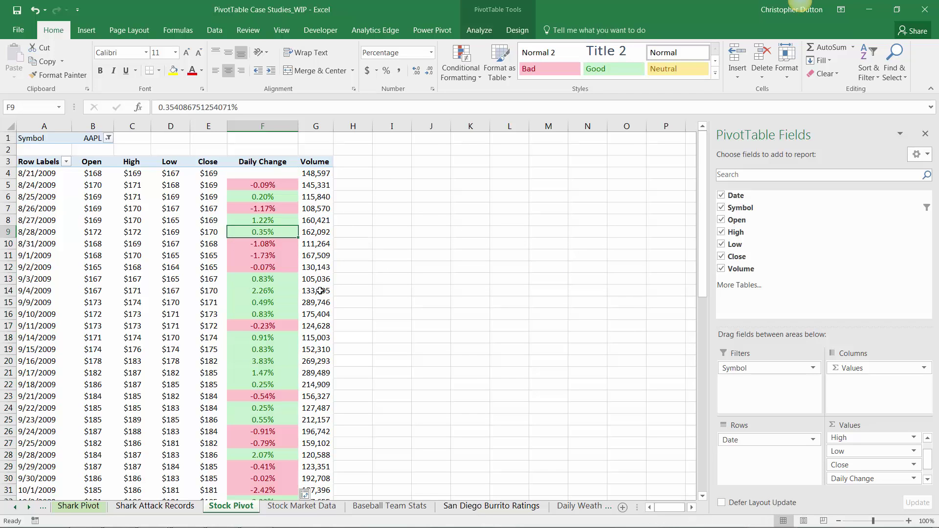
{"action": "scroll", "coordinate": [269, 292], "scroll_direction": "down", "scroll_amount": 3}
{"action": "scroll", "coordinate": [270, 293], "scroll_direction": "down", "scroll_amount": 9}
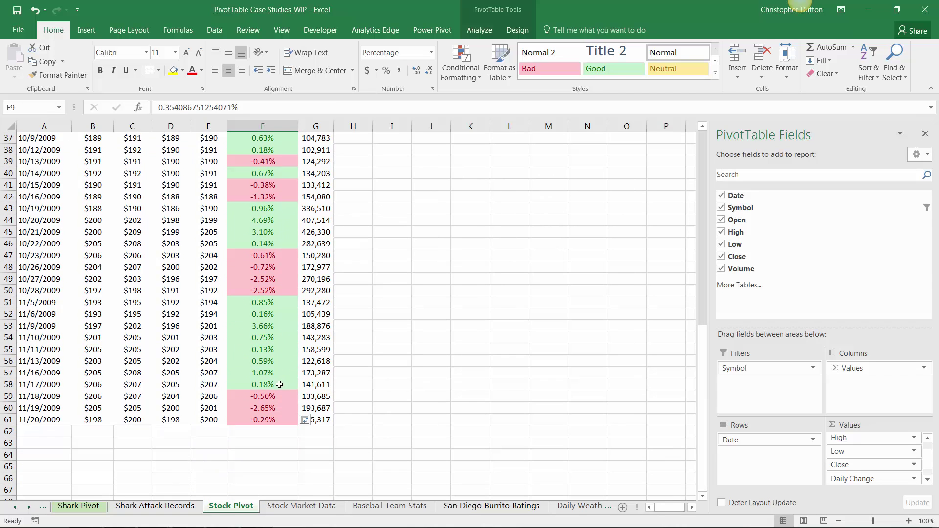
{"action": "scroll", "coordinate": [272, 385], "scroll_direction": "up", "scroll_amount": 2}
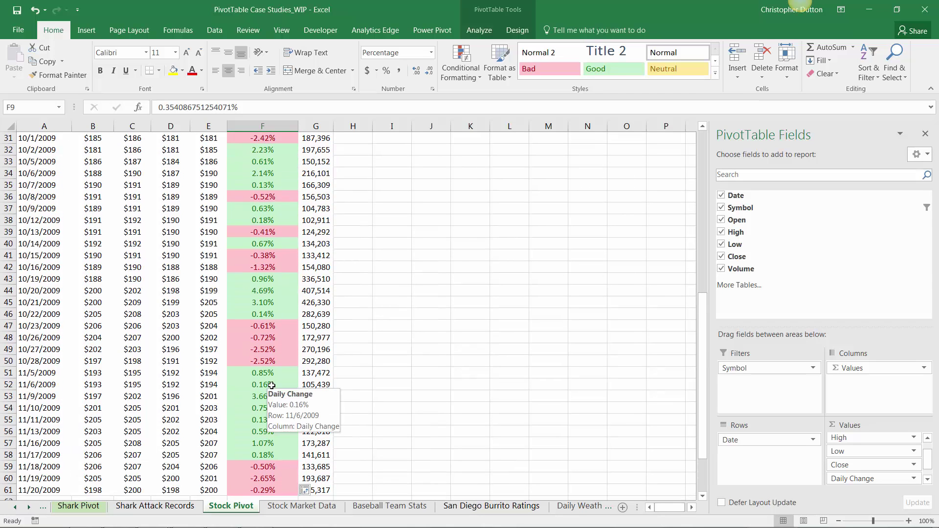
{"action": "scroll", "coordinate": [272, 386], "scroll_direction": "up", "scroll_amount": 4}
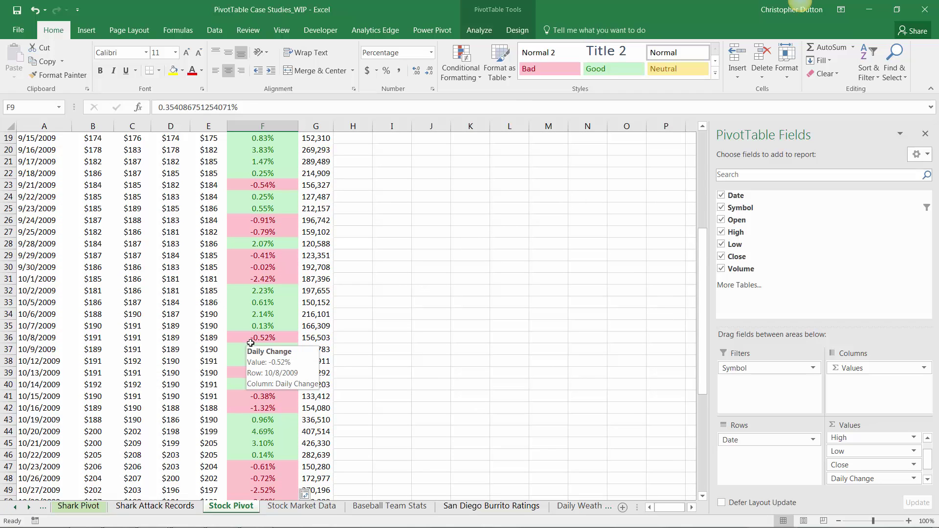
{"action": "scroll", "coordinate": [252, 348], "scroll_direction": "down", "scroll_amount": 2}
{"action": "scroll", "coordinate": [272, 366], "scroll_direction": "down", "scroll_amount": 5}
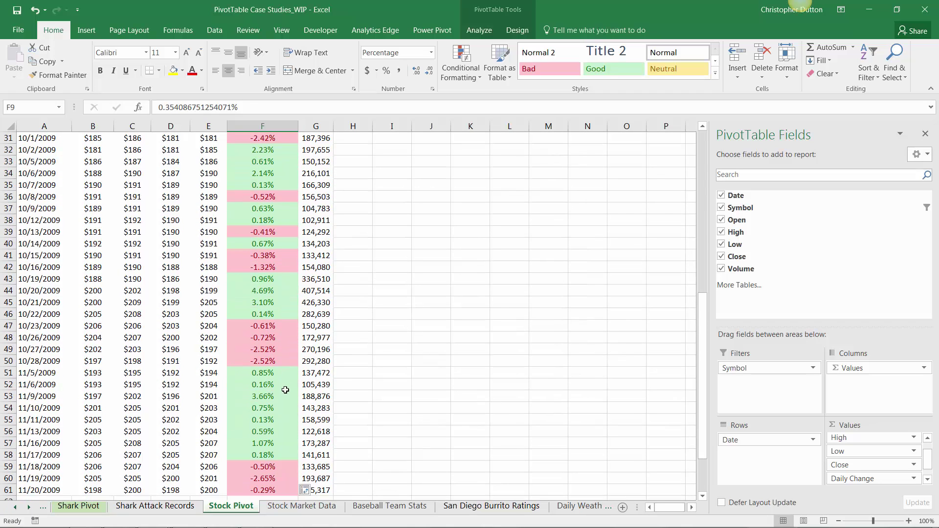
{"action": "scroll", "coordinate": [289, 381], "scroll_direction": "up", "scroll_amount": 12}
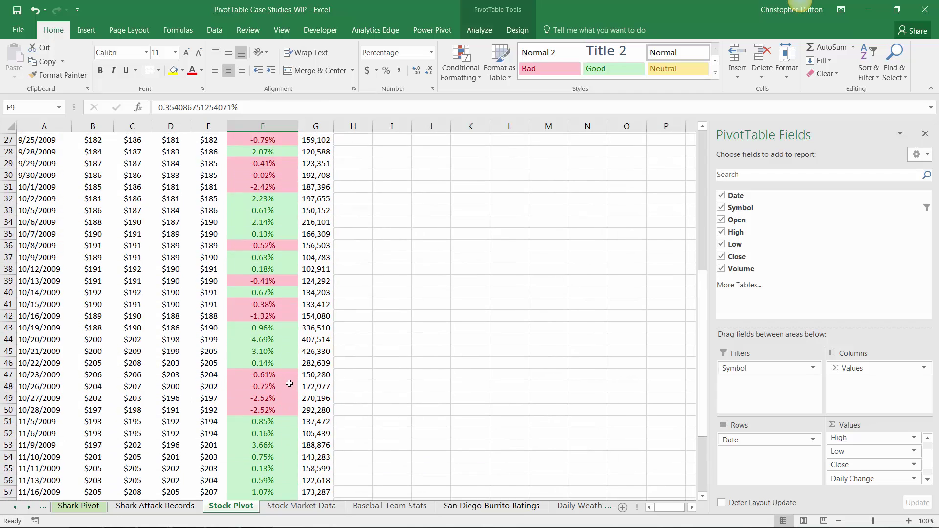
{"action": "scroll", "coordinate": [285, 376], "scroll_direction": "up", "scroll_amount": 1}
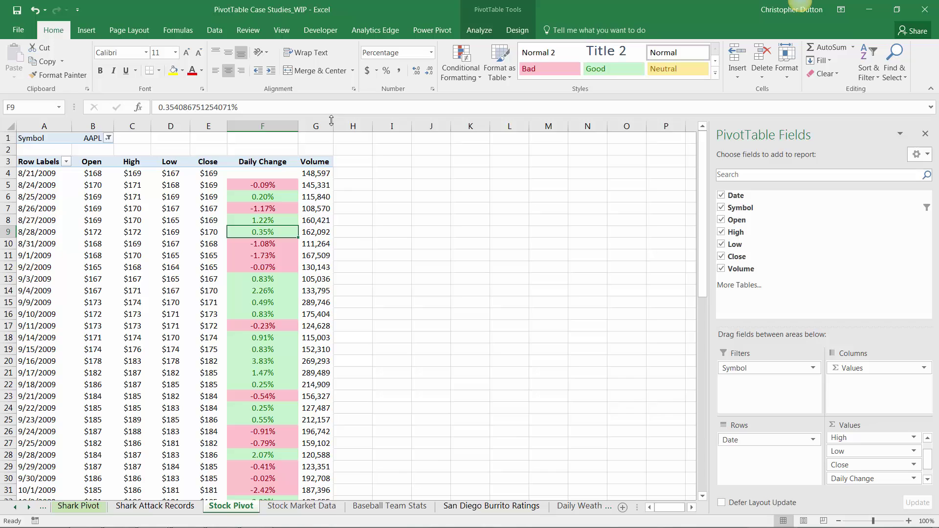
Step: Widen column G and drag Volume into Values as a new Sum of Volume column in H
{"action": "left_click_drag", "start_coordinate": [333, 126], "coordinate": [360, 127]}
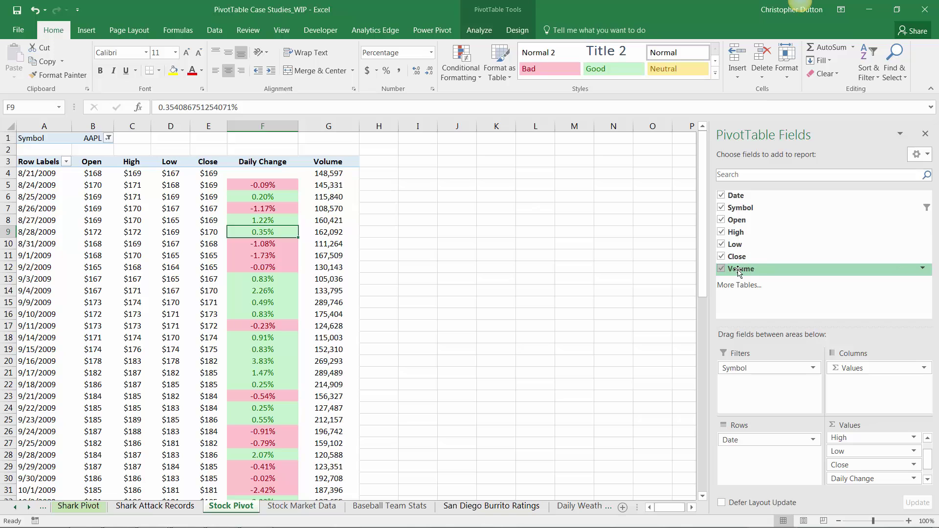
{"action": "left_click_drag", "start_coordinate": [738, 272], "coordinate": [866, 489]}
{"action": "left_click", "coordinate": [379, 164]}
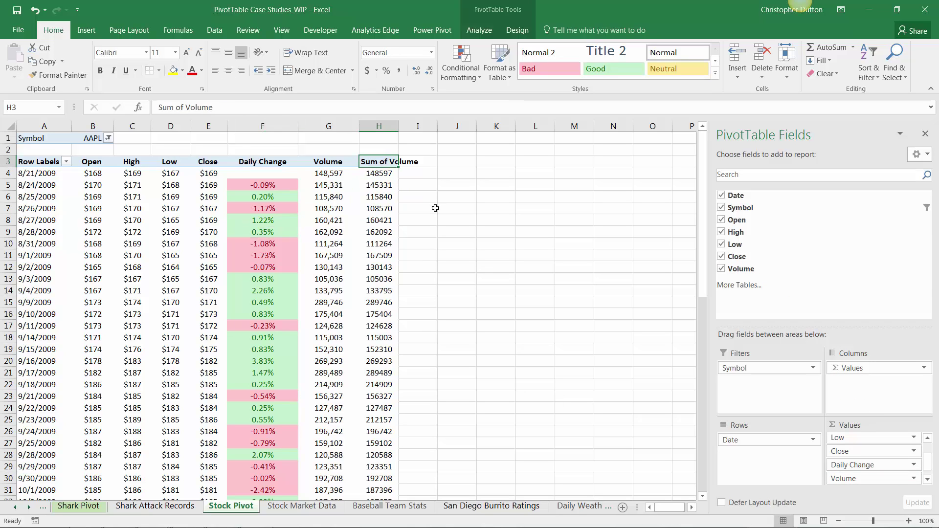
Step: Head column H 'Volume Trend', widen it, and select H4:H61 for conditional formatting
{"action": "type", "text": "Volume Tr"}
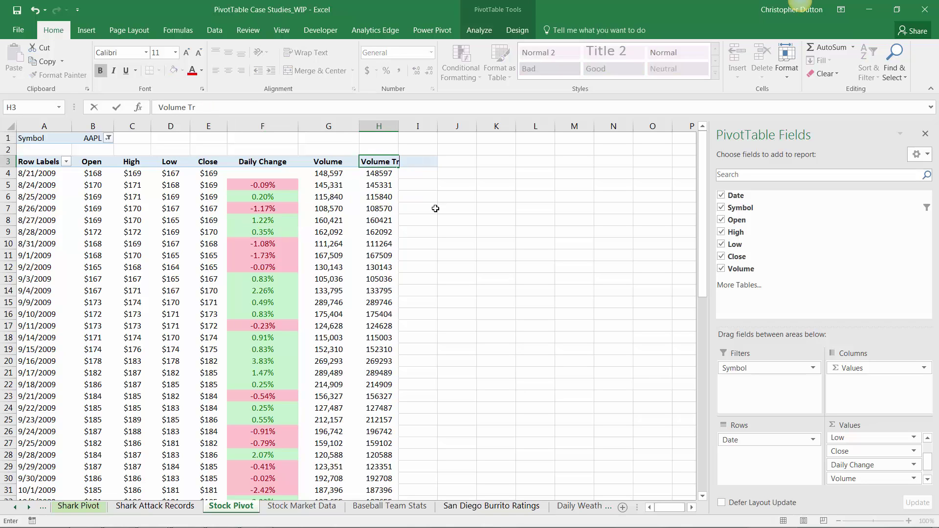
{"action": "type", "text": "end"}
{"action": "key", "text": "Return"}
{"action": "left_click_drag", "start_coordinate": [399, 127], "coordinate": [535, 125]}
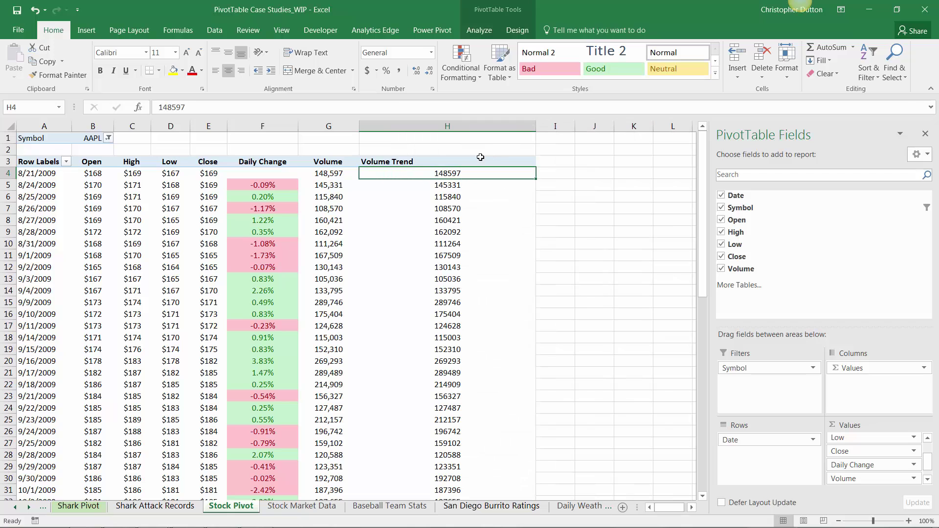
{"action": "key", "text": "ctrl+shift+Down"}
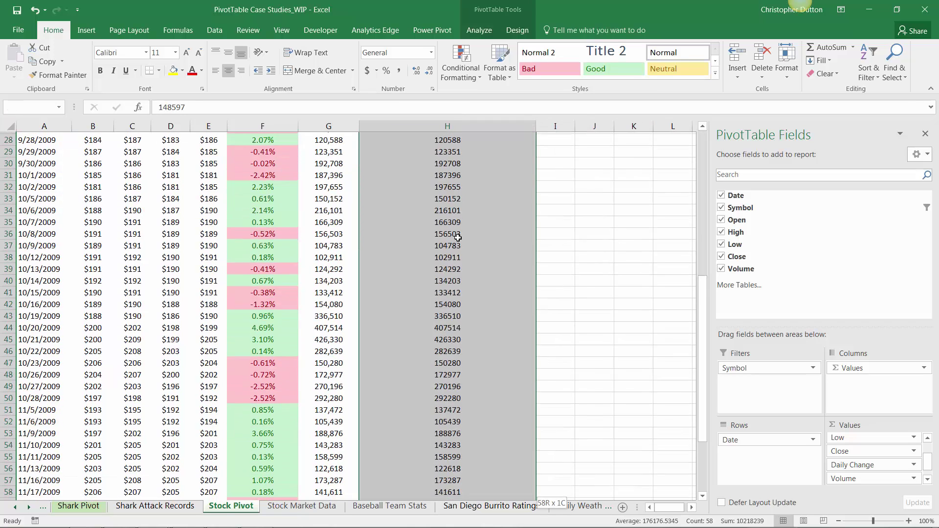
{"action": "scroll", "coordinate": [458, 264], "scroll_direction": "up", "scroll_amount": 9}
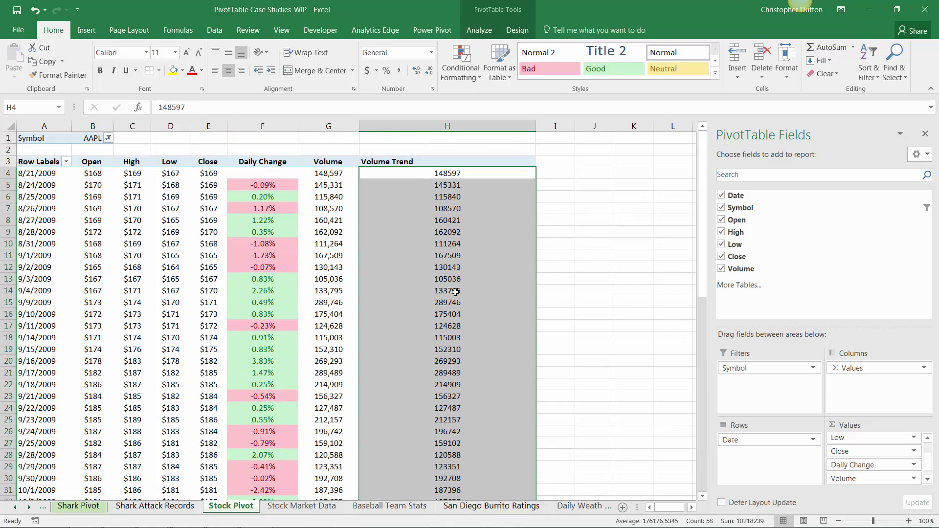
{"action": "left_click", "coordinate": [462, 69]}
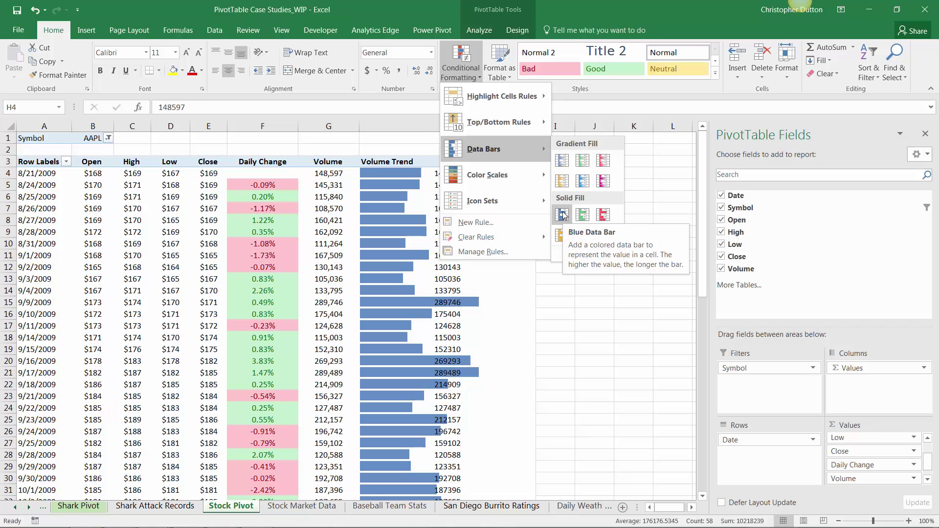
{"action": "left_click", "coordinate": [563, 215]}
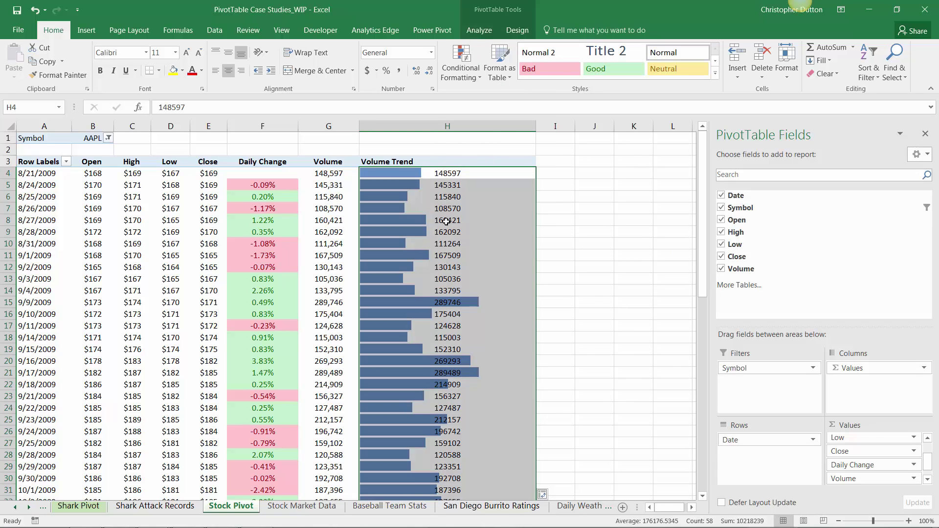
{"action": "scroll", "coordinate": [477, 321], "scroll_direction": "down", "scroll_amount": 1}
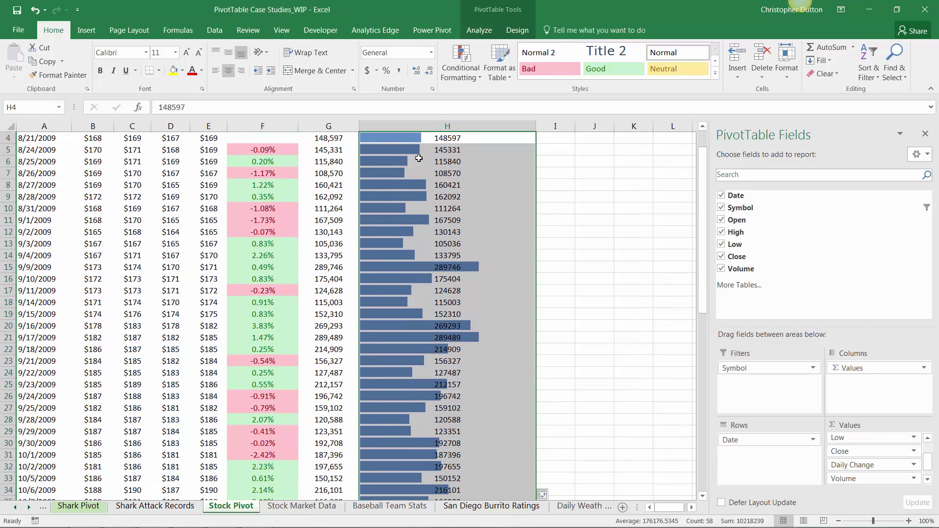
{"action": "scroll", "coordinate": [465, 274], "scroll_direction": "down", "scroll_amount": 4}
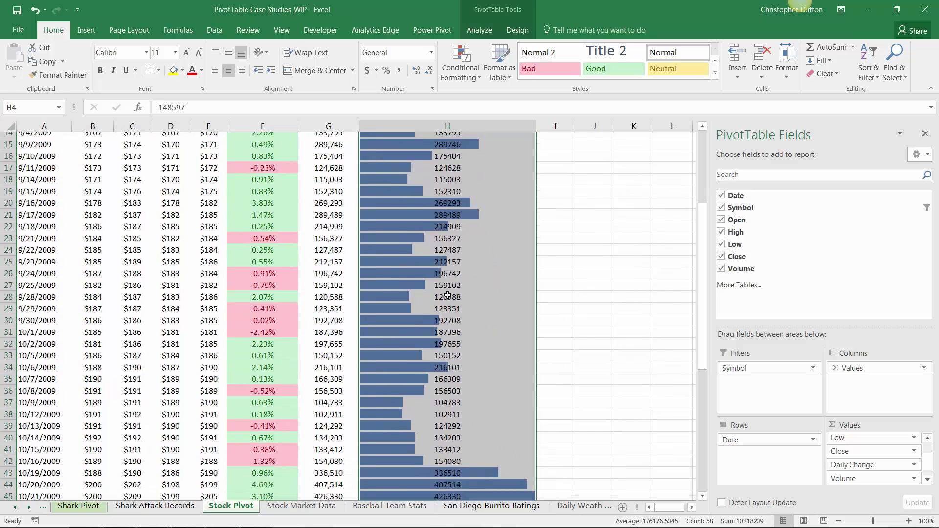
{"action": "scroll", "coordinate": [430, 299], "scroll_direction": "down", "scroll_amount": 3}
{"action": "scroll", "coordinate": [528, 358], "scroll_direction": "down", "scroll_amount": 4}
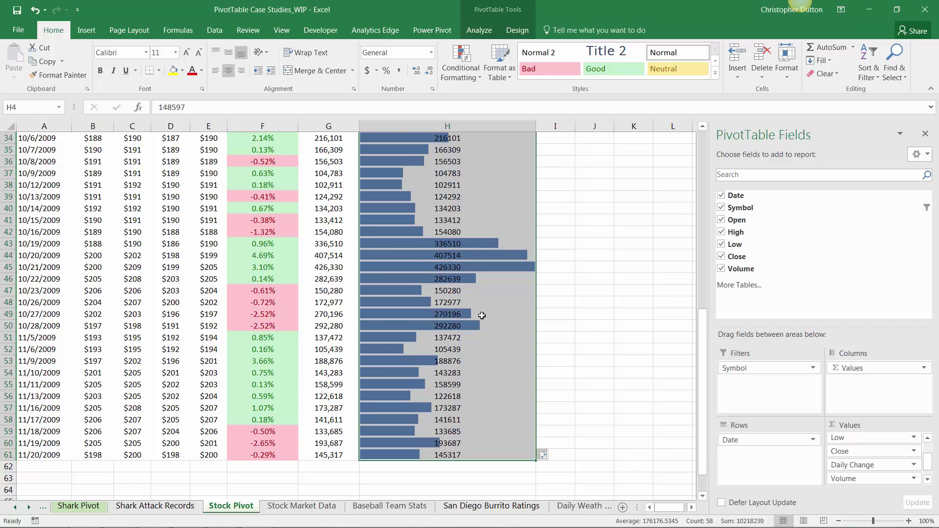
{"action": "scroll", "coordinate": [482, 315], "scroll_direction": "down", "scroll_amount": 1}
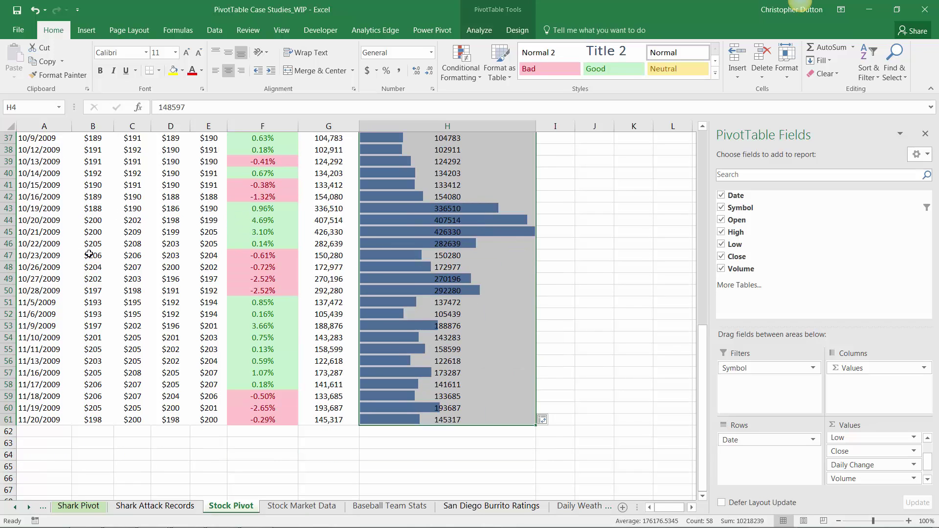
{"action": "scroll", "coordinate": [534, 290], "scroll_direction": "up", "scroll_amount": 7}
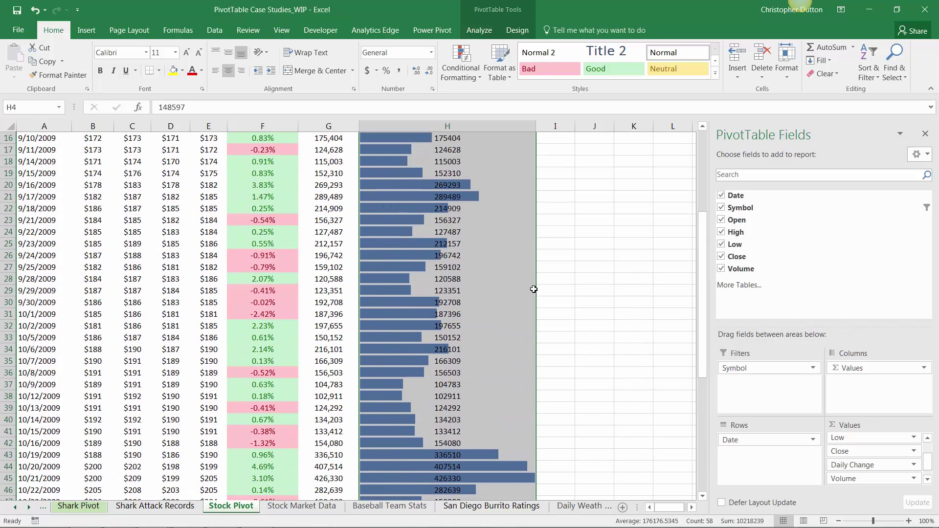
{"action": "scroll", "coordinate": [533, 289], "scroll_direction": "up", "scroll_amount": 5}
Step: Give the Volume Trend values the custom number format ;;; to hide the numbers
{"action": "left_click", "coordinate": [467, 197]}
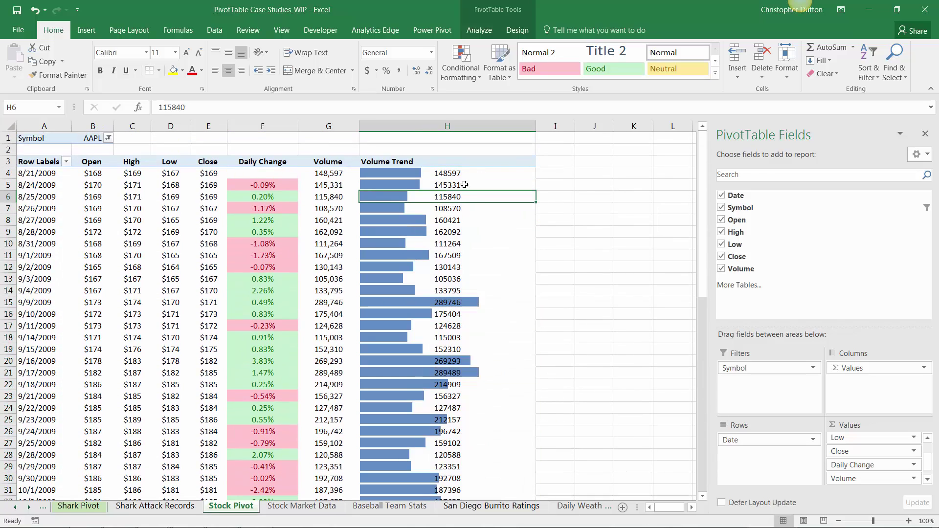
{"action": "left_click_drag", "start_coordinate": [447, 173], "coordinate": [446, 397]}
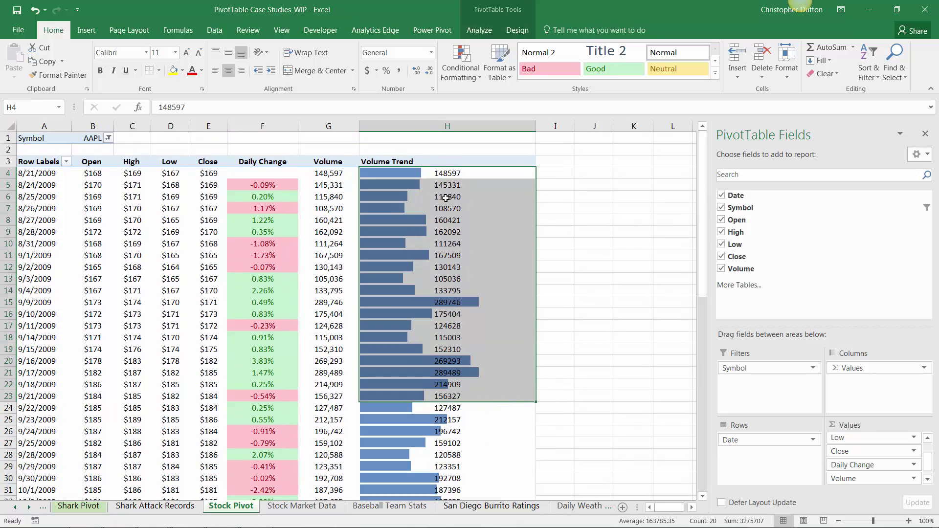
{"action": "left_click_drag", "start_coordinate": [326, 173], "coordinate": [314, 353]}
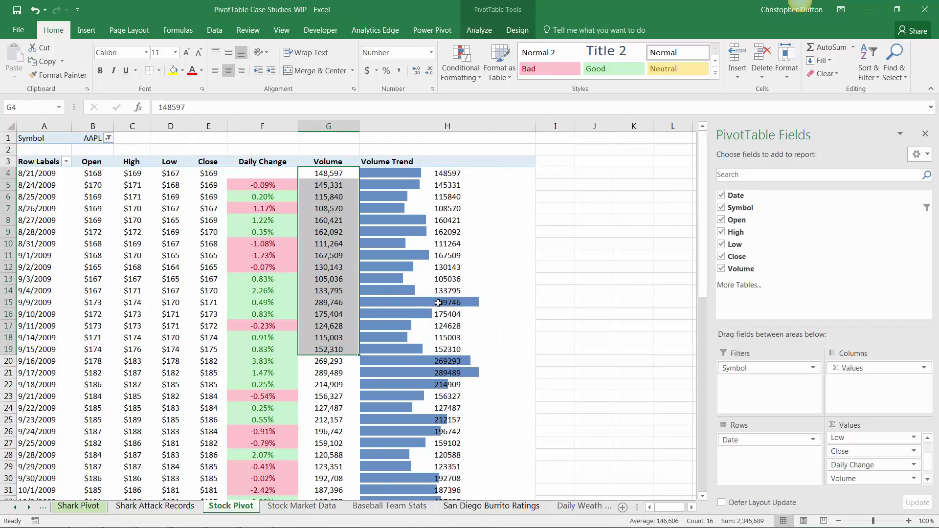
{"action": "left_click", "coordinate": [477, 302]}
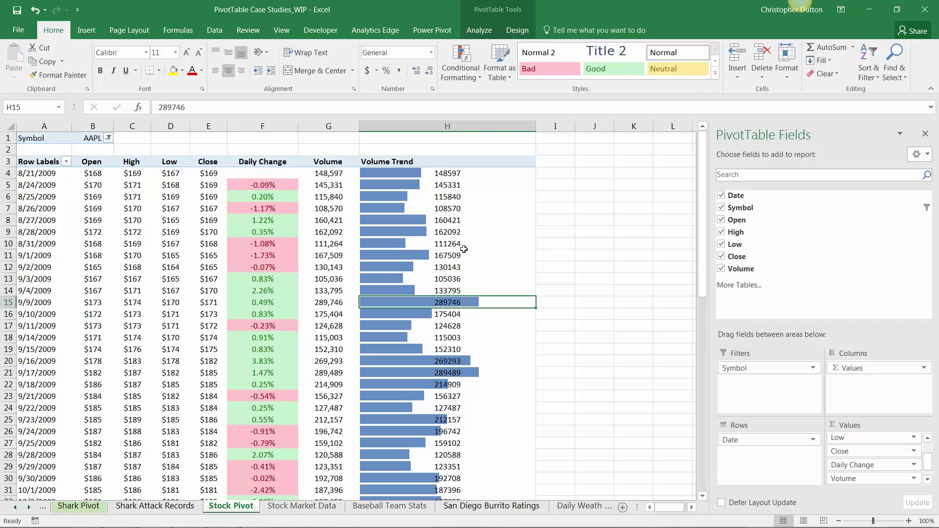
{"action": "right_click", "coordinate": [448, 161]}
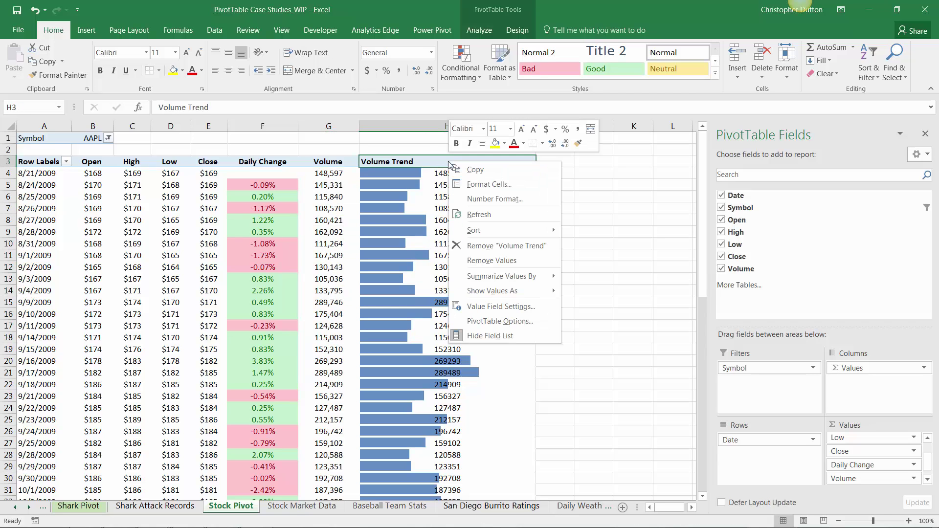
{"action": "left_click", "coordinate": [497, 201]}
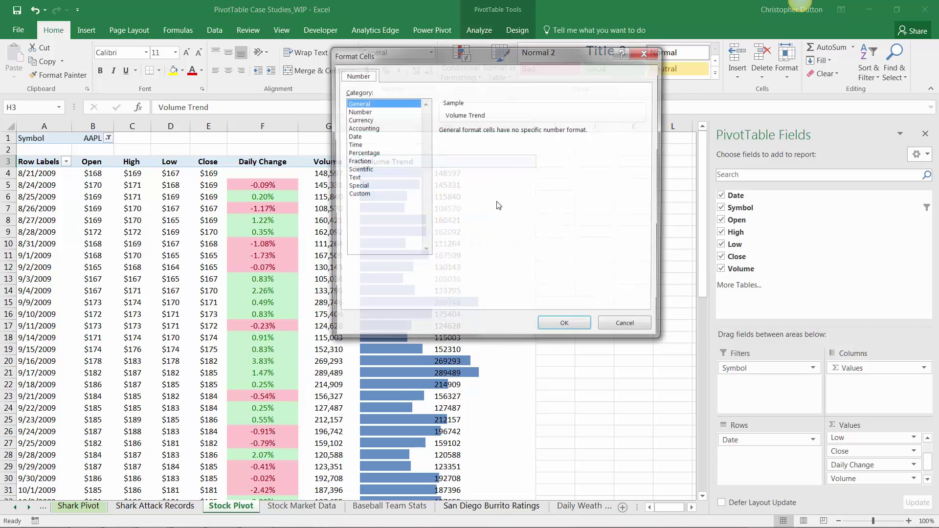
{"action": "left_click", "coordinate": [359, 194]}
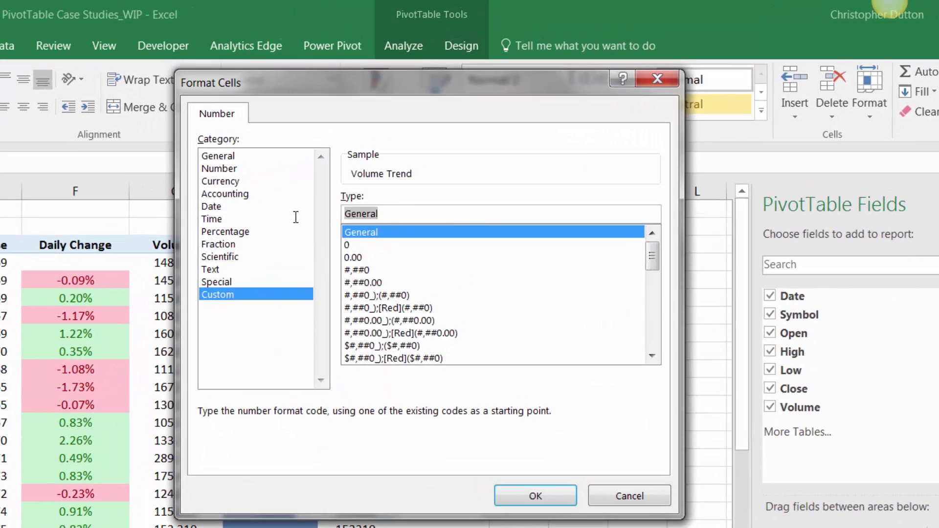
{"action": "key", "text": "BackSpace"}
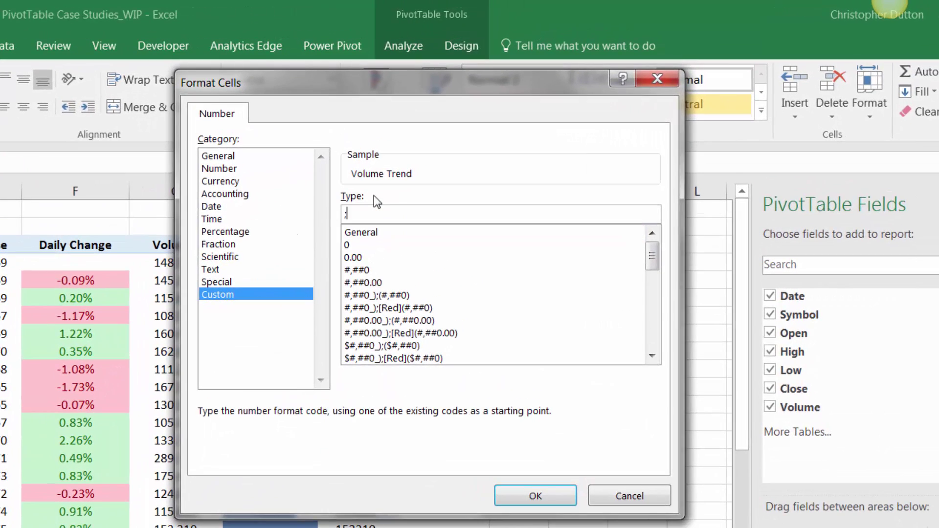
{"action": "type", "text": ";;;"}
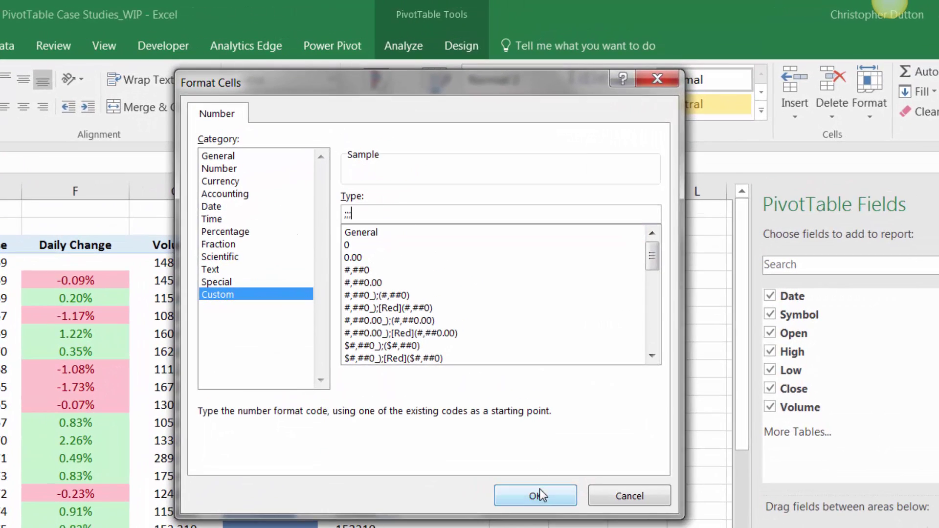
{"action": "left_click", "coordinate": [540, 488]}
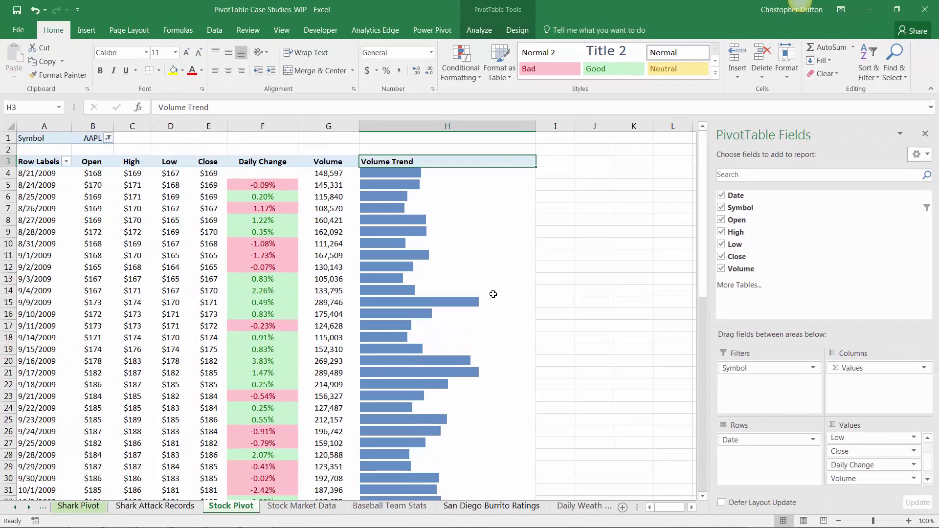
Step: Check a Volume Trend cell to confirm its value is hidden behind the data bar
{"action": "scroll", "coordinate": [491, 301], "scroll_direction": "down", "scroll_amount": 9}
{"action": "scroll", "coordinate": [494, 292], "scroll_direction": "down", "scroll_amount": 3}
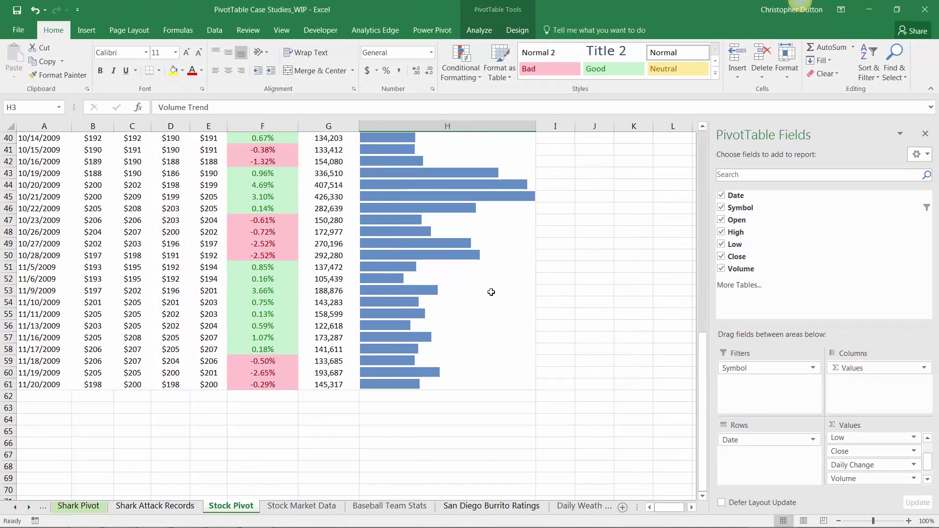
{"action": "scroll", "coordinate": [488, 291], "scroll_direction": "up", "scroll_amount": 8}
{"action": "scroll", "coordinate": [442, 314], "scroll_direction": "up", "scroll_amount": 5}
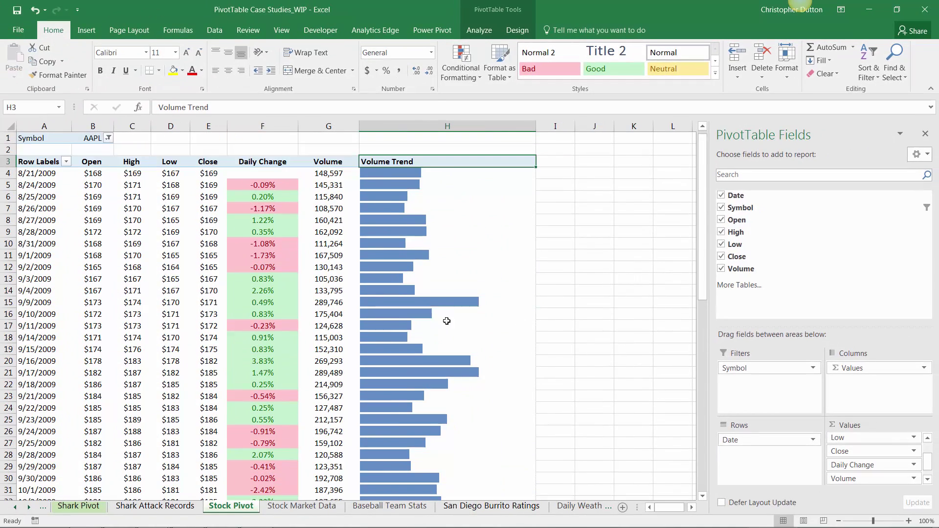
{"action": "left_click", "coordinate": [406, 244]}
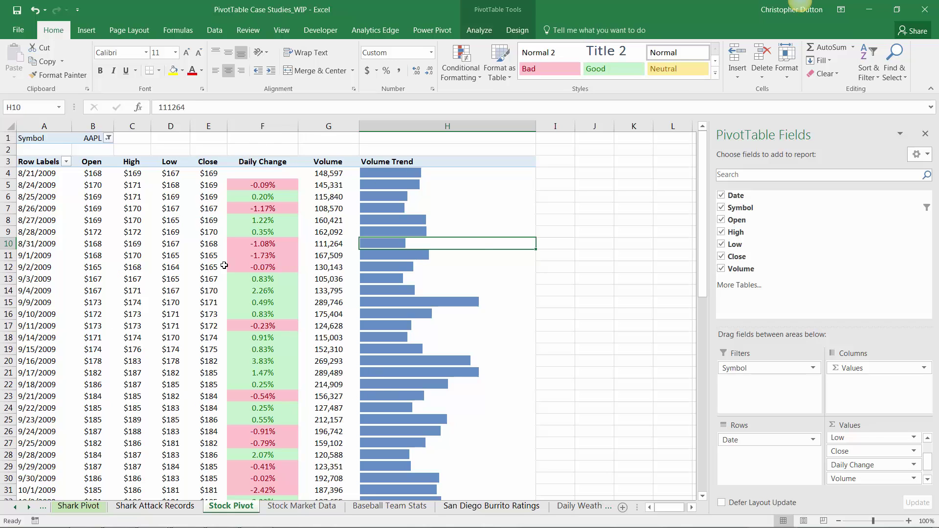
{"action": "scroll", "coordinate": [225, 272], "scroll_direction": "down", "scroll_amount": 2}
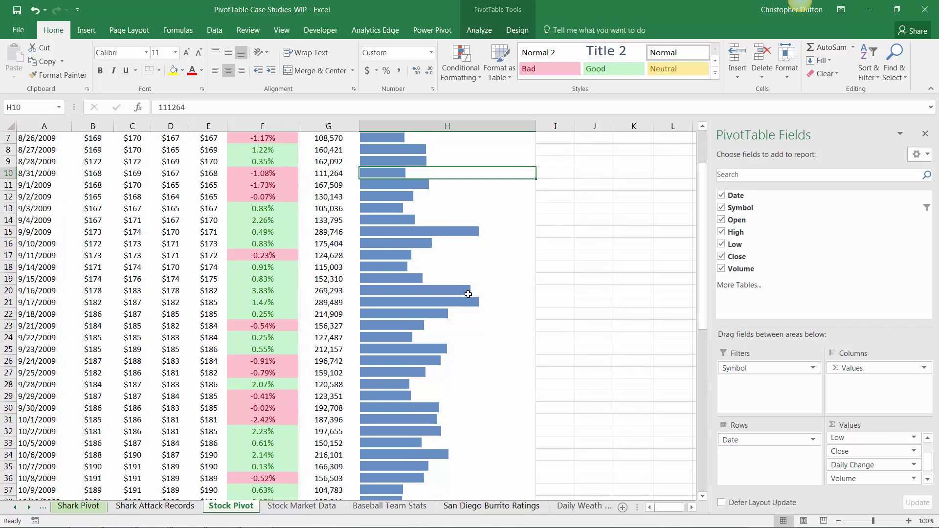
{"action": "scroll", "coordinate": [461, 309], "scroll_direction": "up", "scroll_amount": 2}
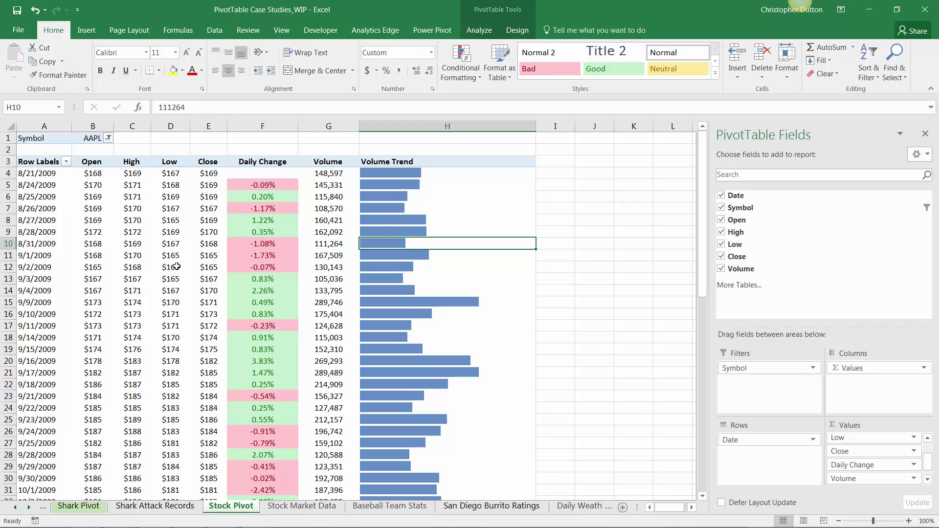
Step: Filter the Symbol field in B1 to AMZN and review the updated pivot rows
{"action": "left_click", "coordinate": [108, 139]}
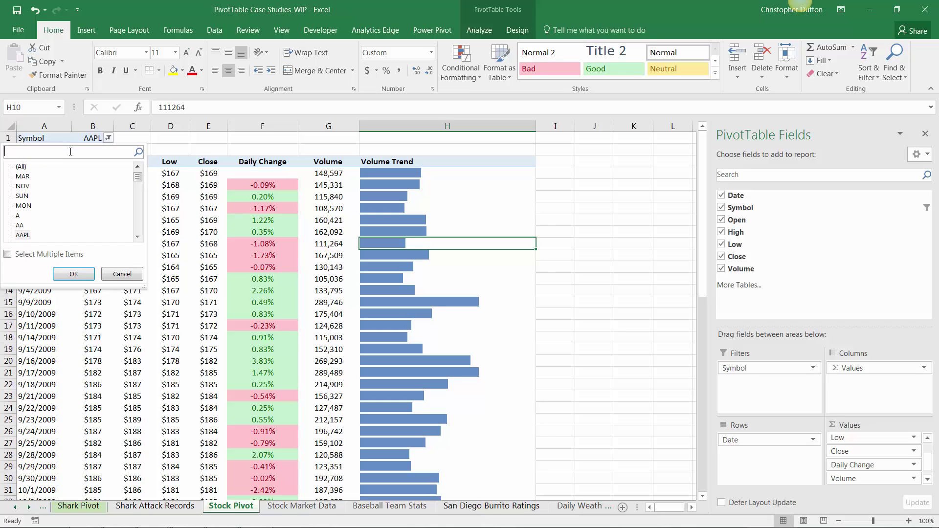
{"action": "type", "text": "AMZN"}
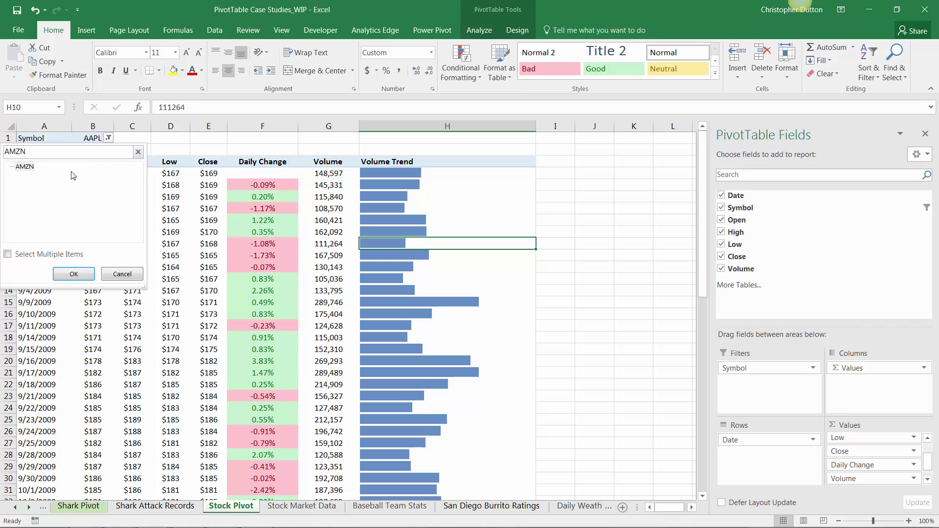
{"action": "left_click", "coordinate": [74, 274]}
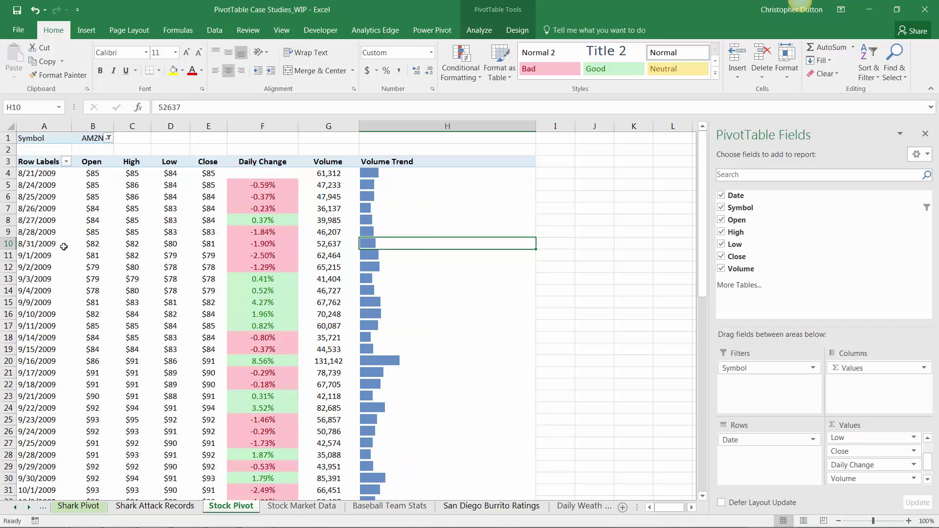
{"action": "scroll", "coordinate": [250, 191], "scroll_direction": "down", "scroll_amount": 4}
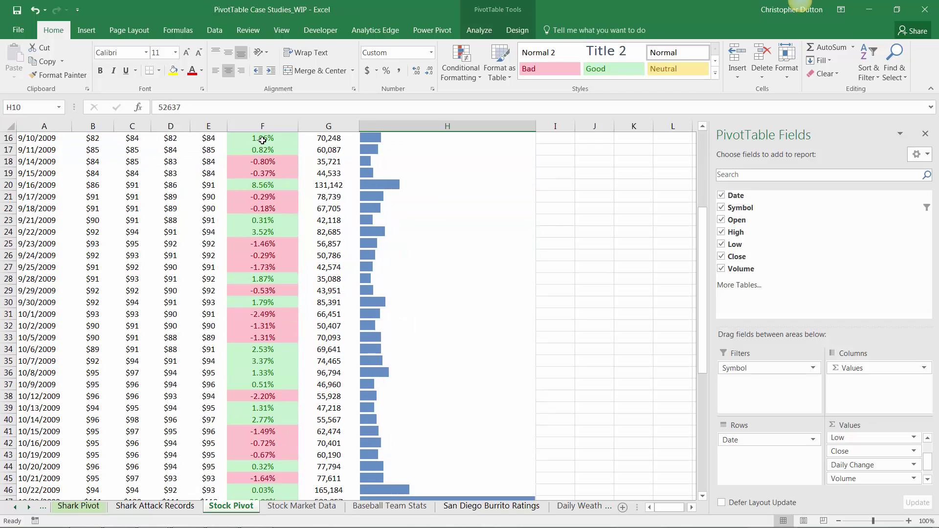
{"action": "scroll", "coordinate": [386, 271], "scroll_direction": "up", "scroll_amount": 4}
{"action": "scroll", "coordinate": [398, 308], "scroll_direction": "down", "scroll_amount": 4}
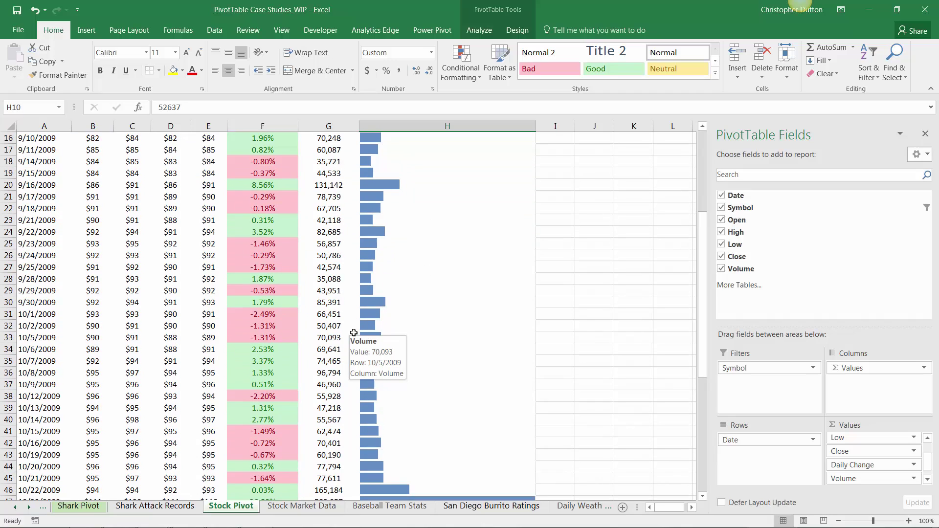
{"action": "scroll", "coordinate": [354, 333], "scroll_direction": "down", "scroll_amount": 2}
{"action": "scroll", "coordinate": [353, 332], "scroll_direction": "down", "scroll_amount": 5}
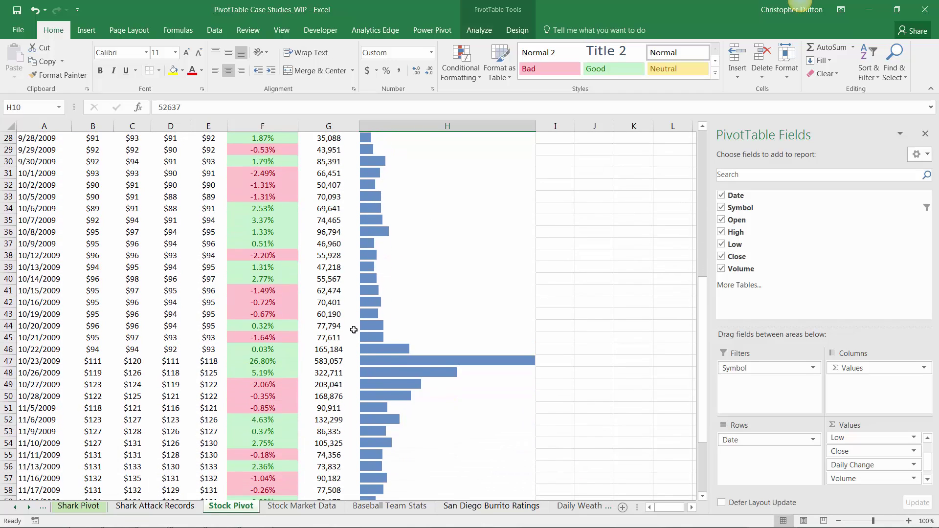
{"action": "left_click", "coordinate": [509, 254]}
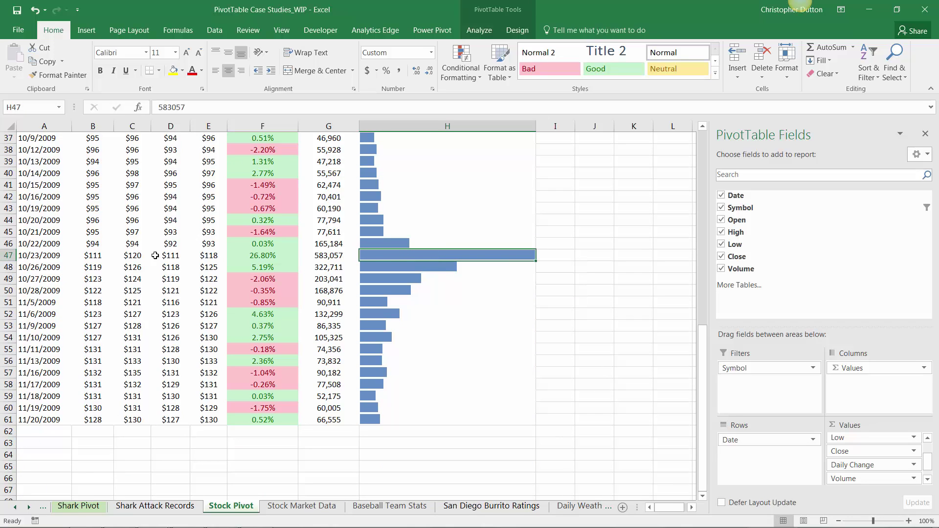
{"action": "left_click", "coordinate": [279, 256]}
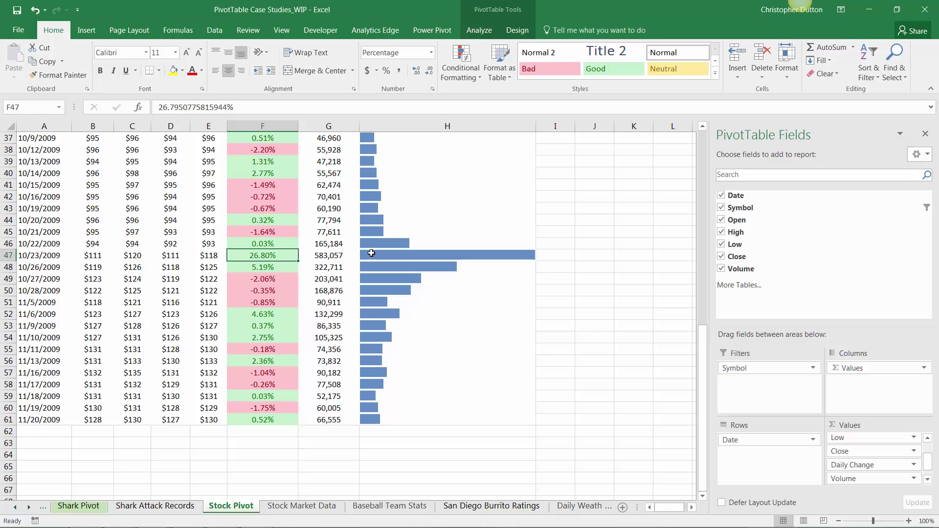
{"action": "left_click", "coordinate": [492, 257]}
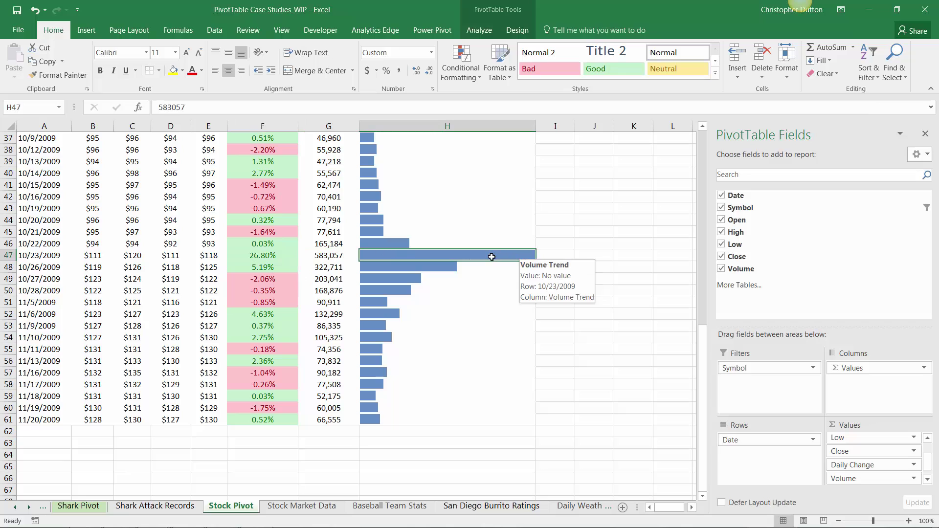
{"action": "scroll", "coordinate": [482, 325], "scroll_direction": "up", "scroll_amount": 6}
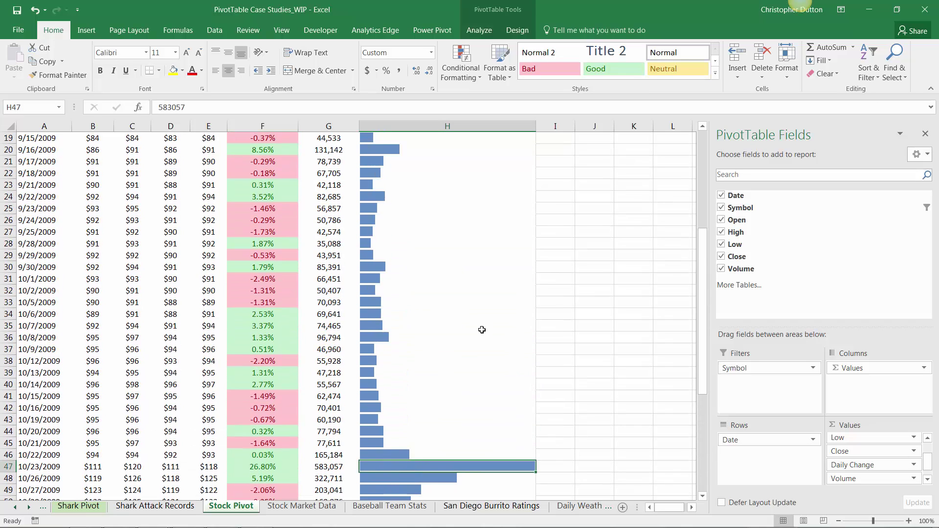
{"action": "scroll", "coordinate": [482, 330], "scroll_direction": "up", "scroll_amount": 6}
{"action": "scroll", "coordinate": [480, 333], "scroll_direction": "down", "scroll_amount": 5}
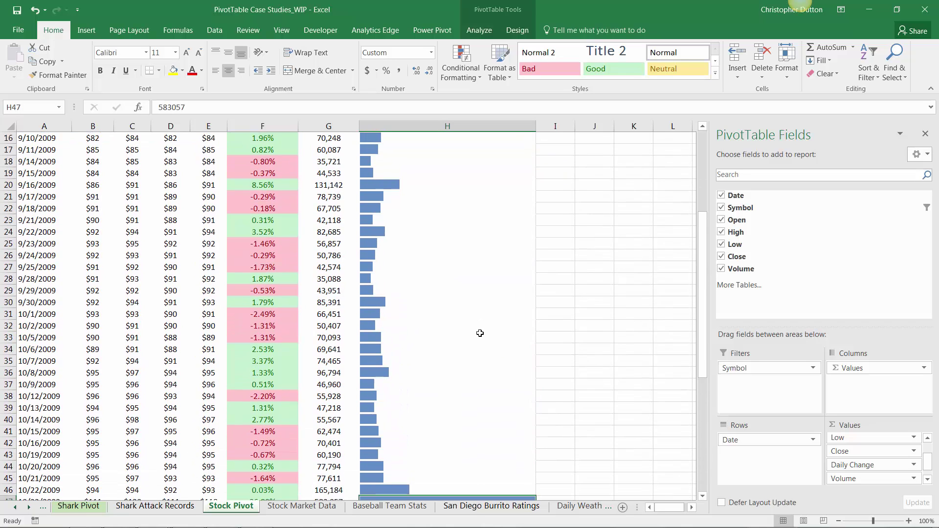
{"action": "scroll", "coordinate": [480, 333], "scroll_direction": "down", "scroll_amount": 5}
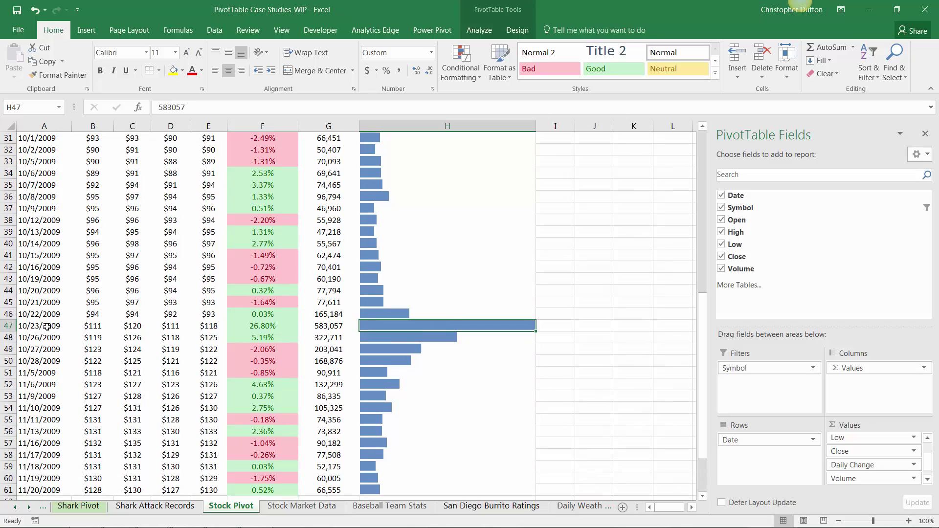
{"action": "left_click", "coordinate": [47, 327]}
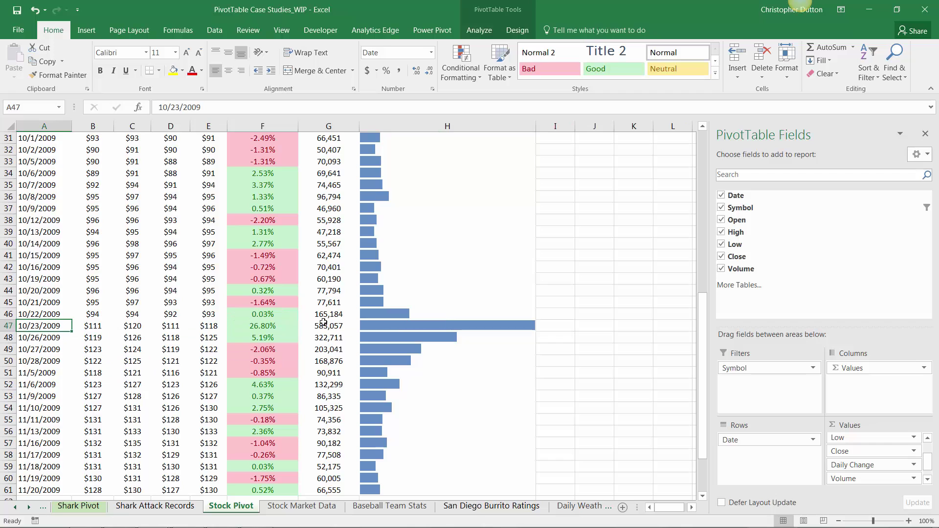
{"action": "left_click", "coordinate": [267, 326]}
{"action": "scroll", "coordinate": [495, 360], "scroll_direction": "up", "scroll_amount": 10}
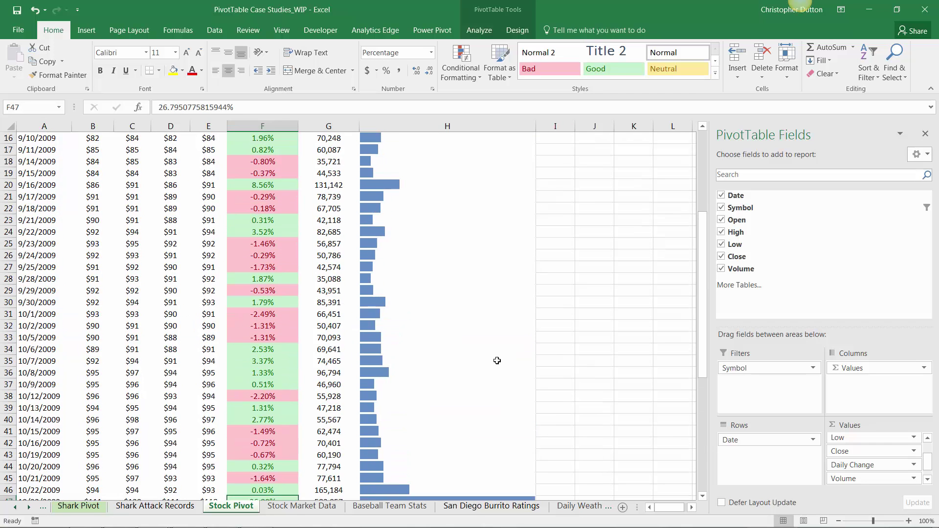